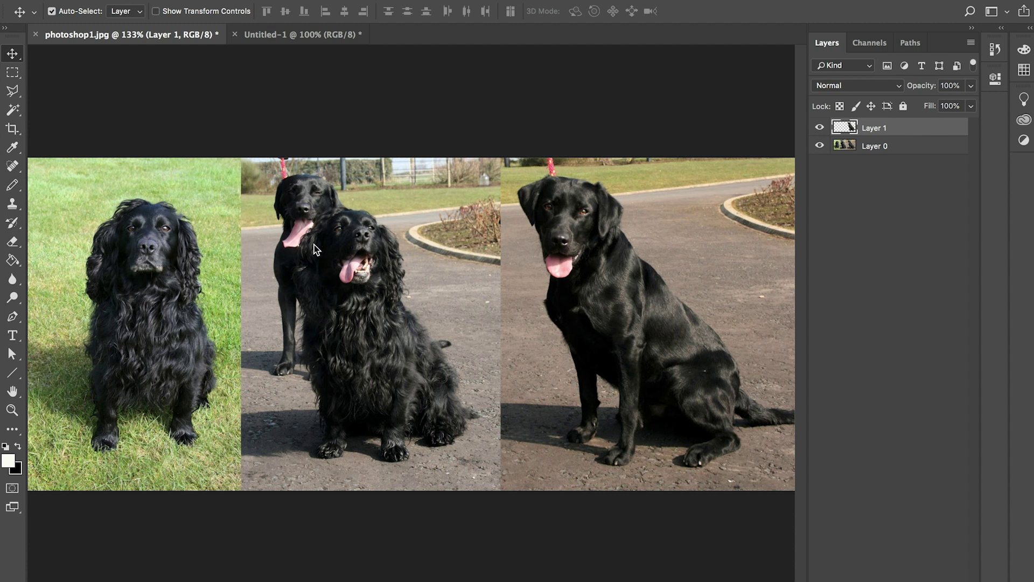
With the Polygonal Lasso, trace around the left spaniel's head and ear.
click(12, 90)
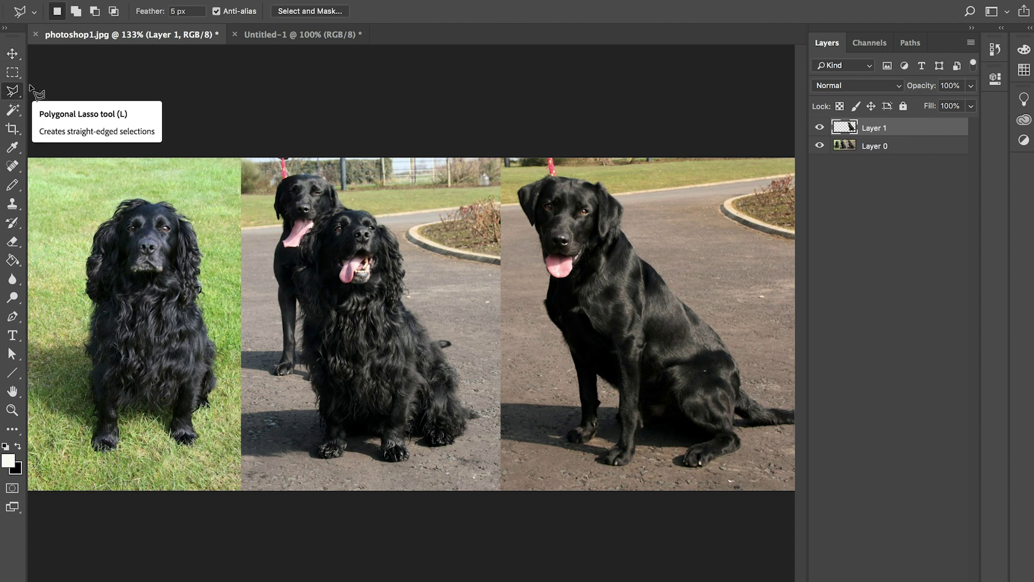
scroll(144, 278, up, 3)
scroll(143, 277, up, 3)
scroll(205, 204, up, 2)
click(247, 202)
click(218, 194)
click(178, 206)
click(168, 227)
click(141, 243)
click(125, 267)
click(115, 300)
click(106, 329)
Continue the outline across the spaniel's chest and up its right side, closing the selection.
click(132, 416)
click(209, 416)
click(234, 428)
click(285, 412)
click(307, 429)
click(335, 424)
click(347, 334)
click(323, 237)
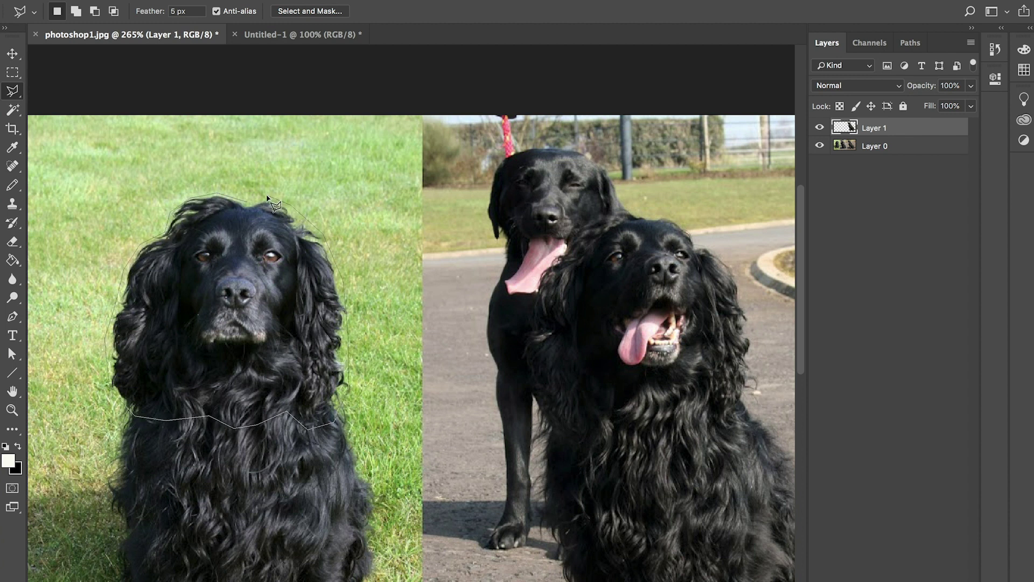
click(249, 203)
Copy the spaniel selection from photo layer Layer 0 after dismissing the empty-selection error.
click(161, 0)
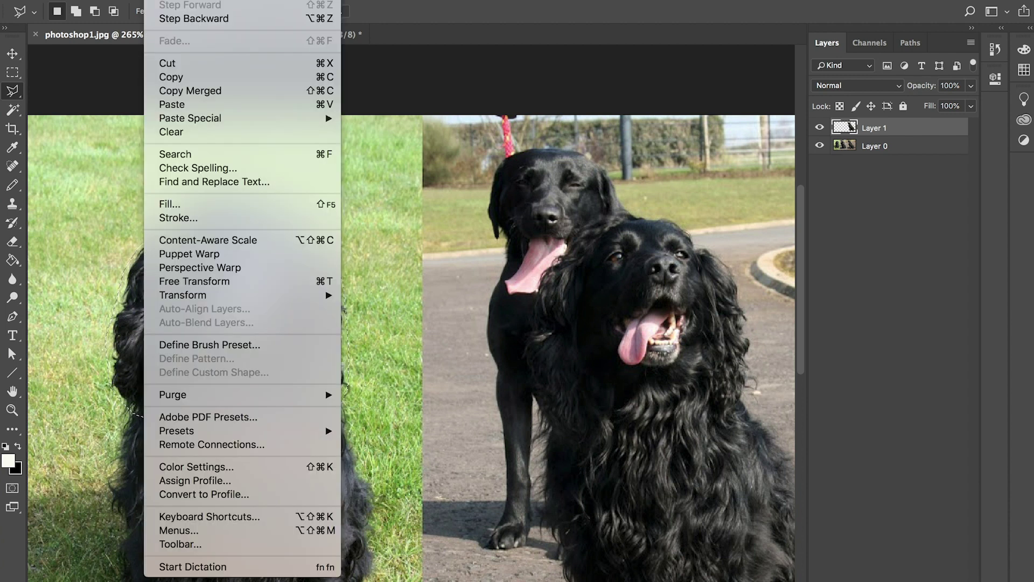
click(183, 79)
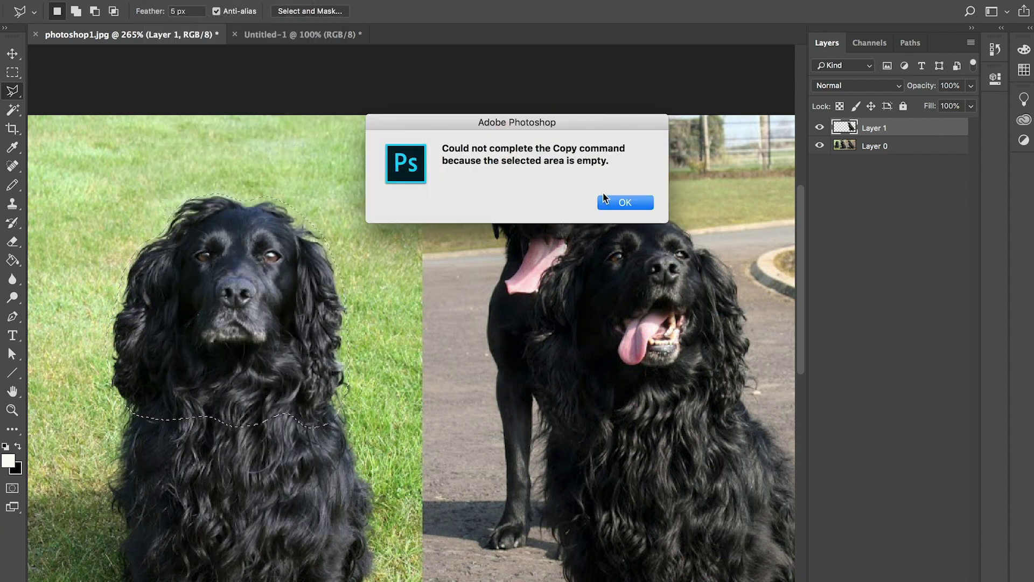
click(607, 204)
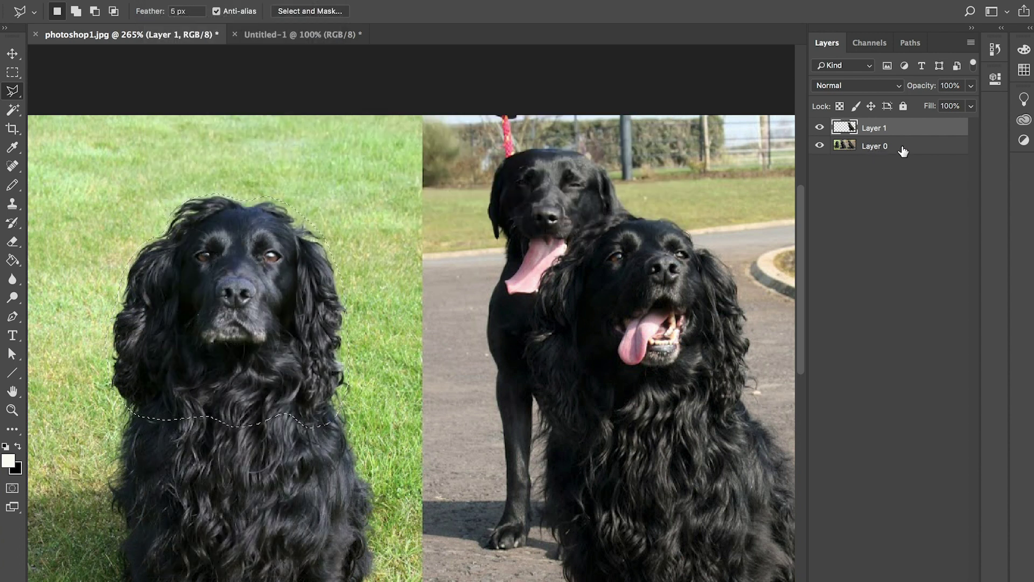
click(903, 150)
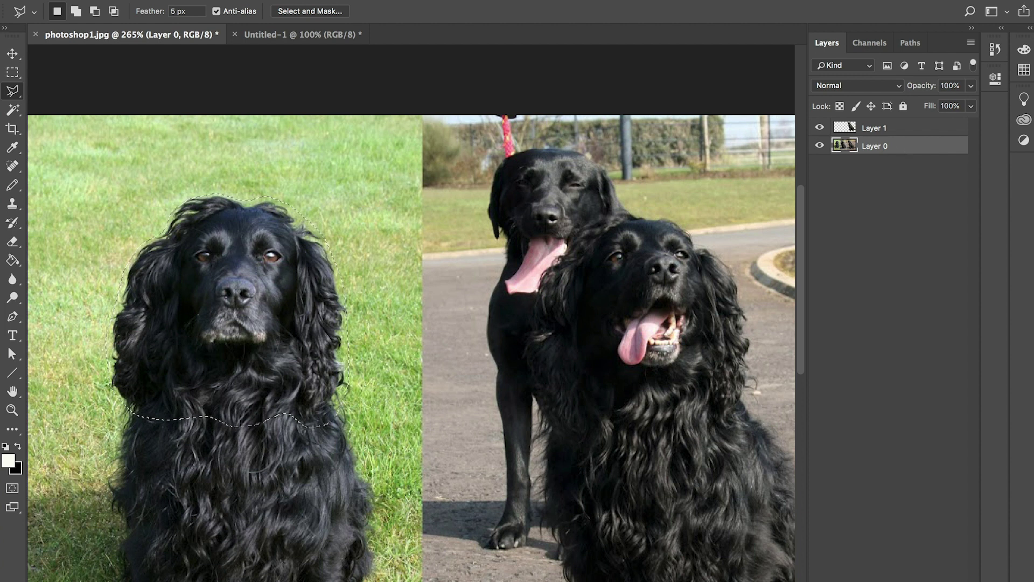
click(157, 1)
click(166, 79)
click(157, 1)
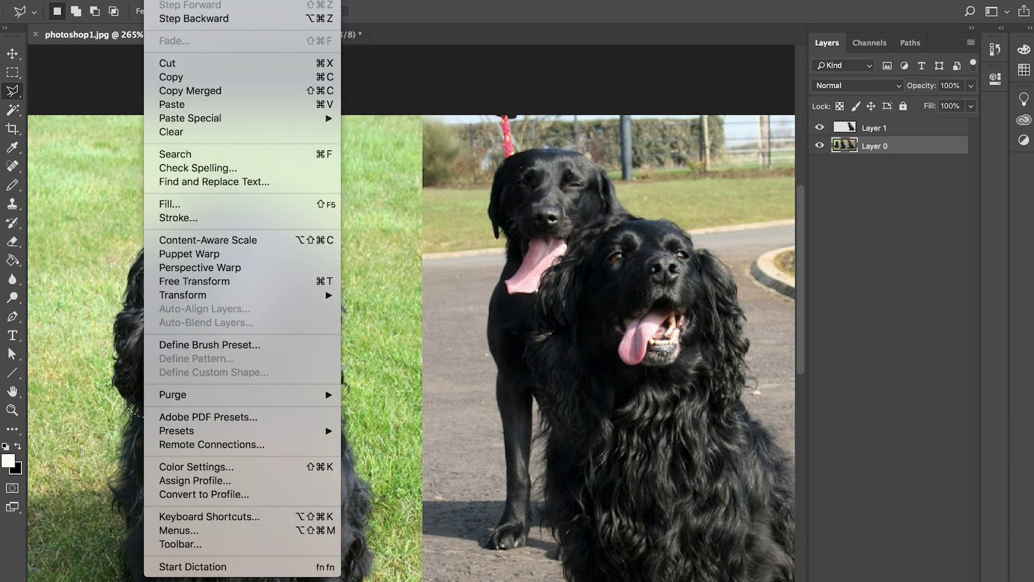
Paste the spaniel head as Layer 2 and move it beside the two road dogs.
click(181, 105)
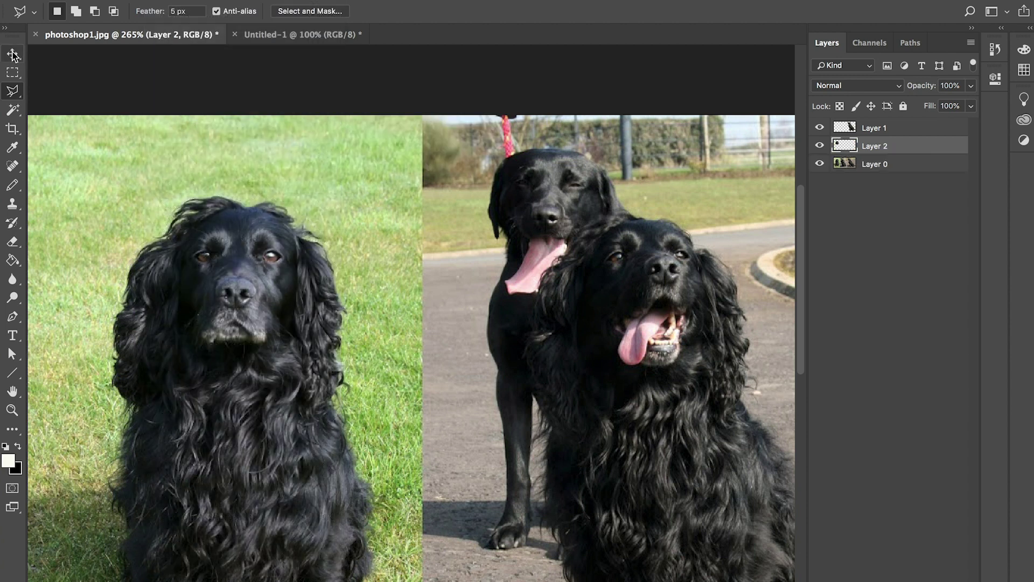
key(v)
drag(249, 304, 636, 303)
scroll(637, 302, right, 10)
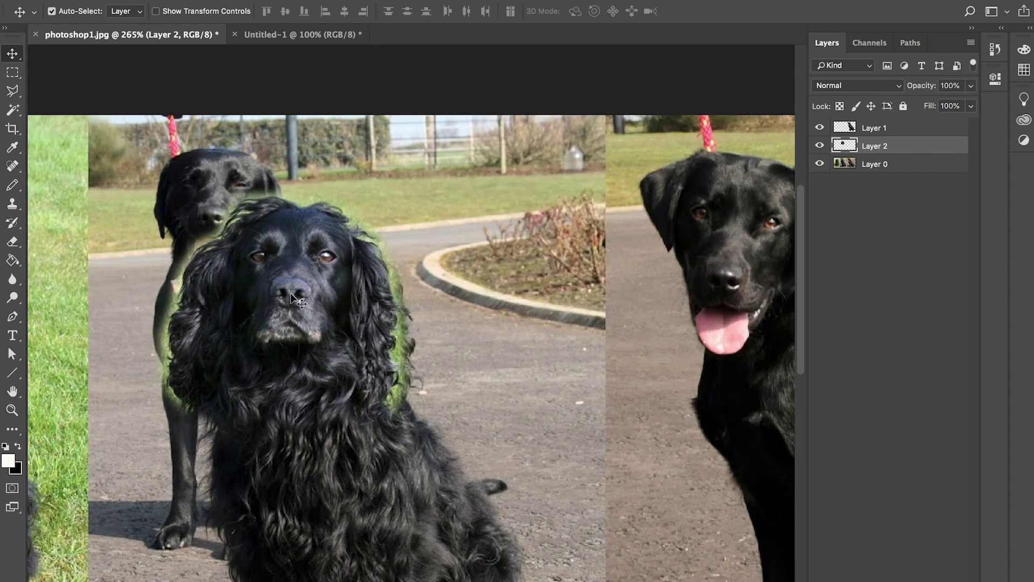
drag(292, 293, 490, 291)
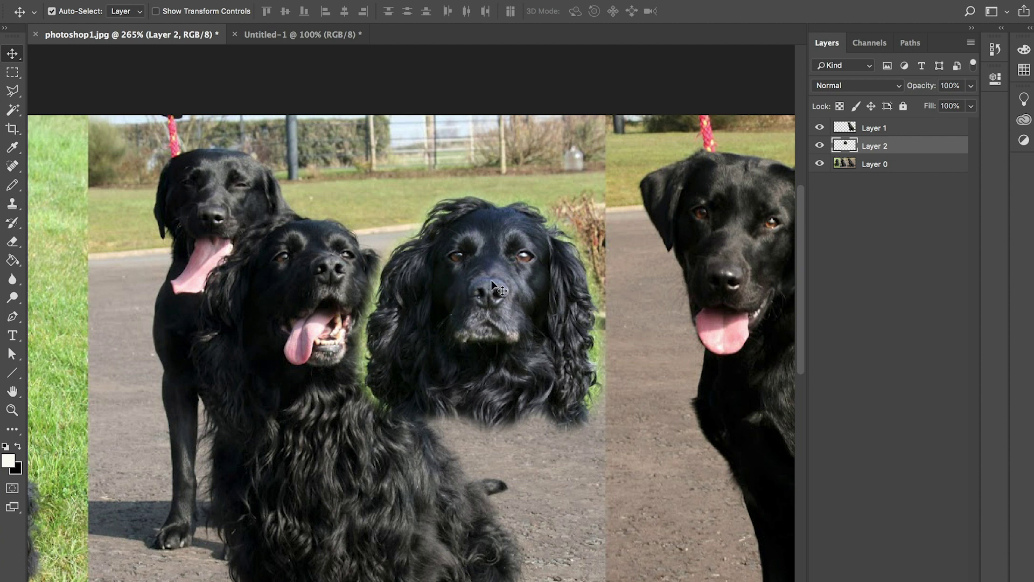
drag(495, 287, 481, 279)
Free-transform the pasted head down to about 97% and commit.
key(ctrl+t)
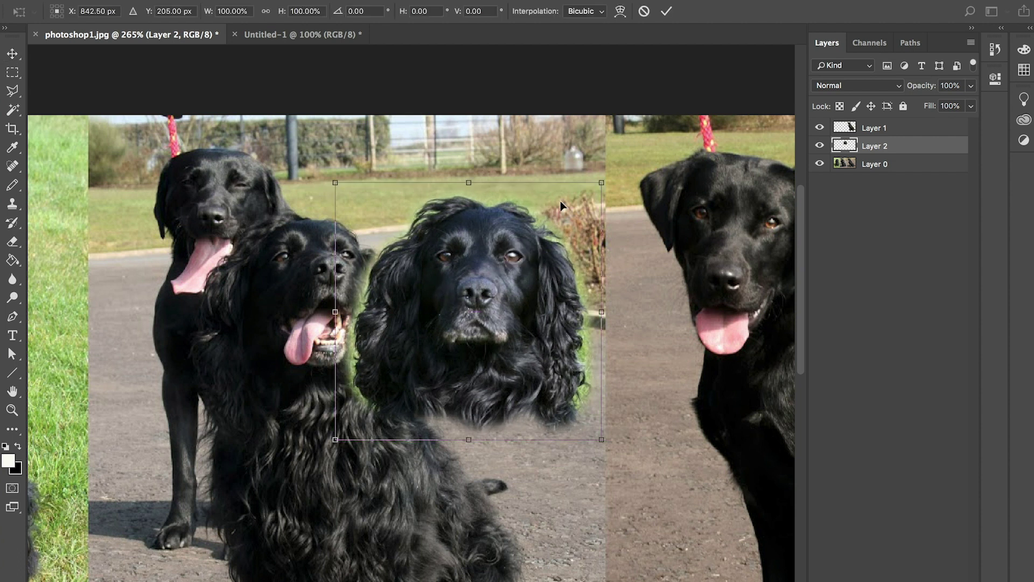
drag(602, 182, 598, 183)
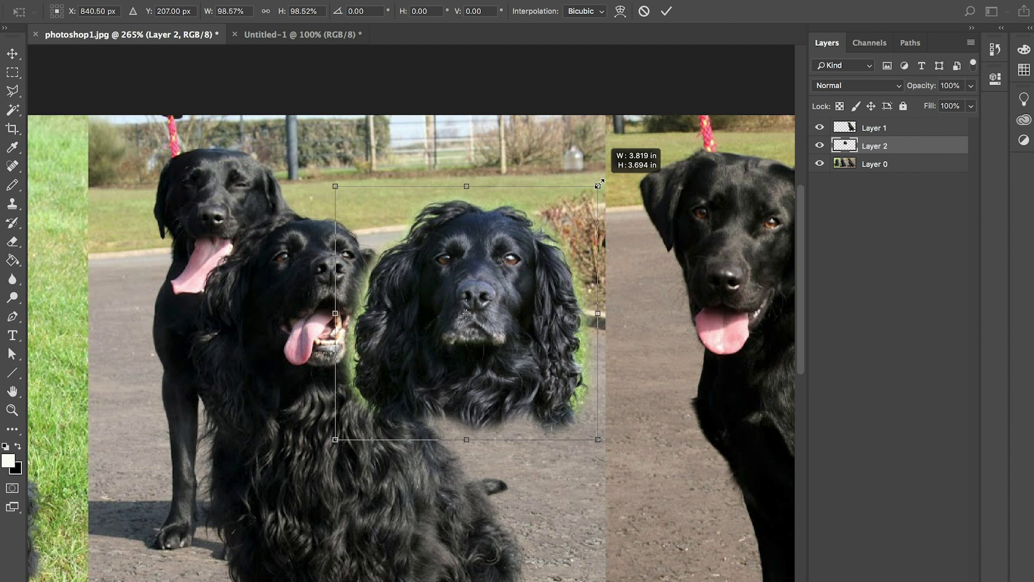
drag(599, 183, 598, 185)
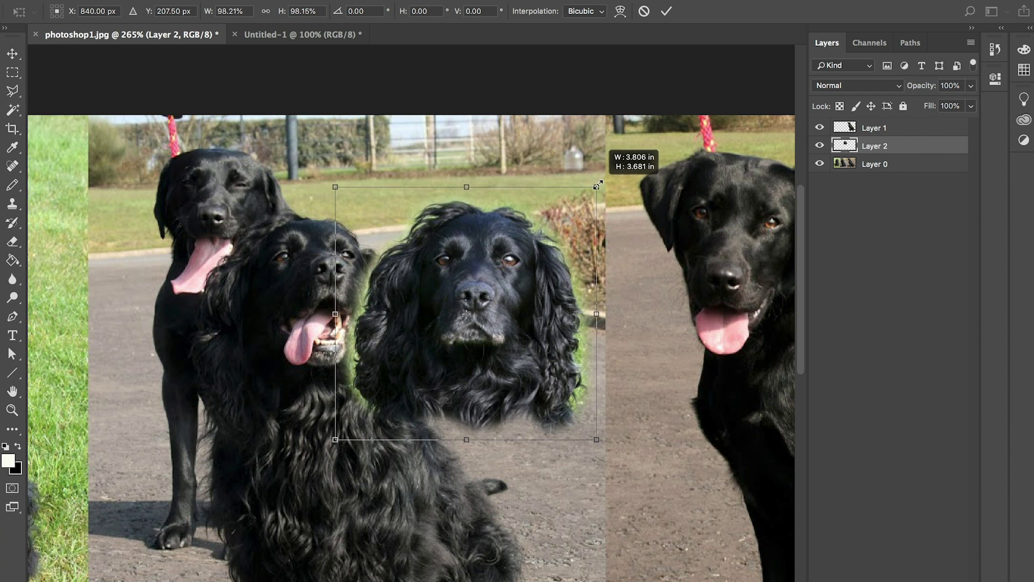
drag(597, 184, 594, 188)
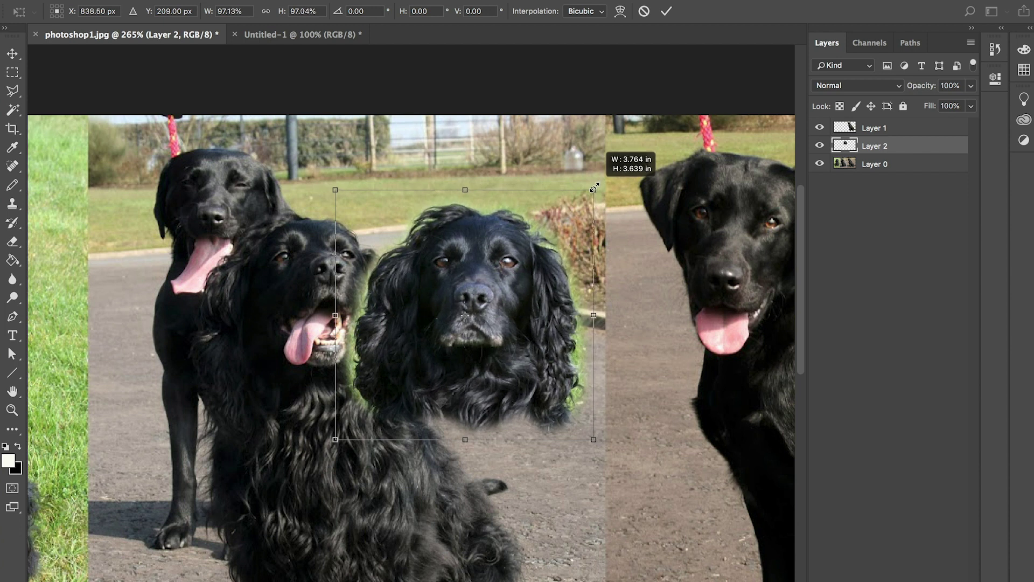
key(Return)
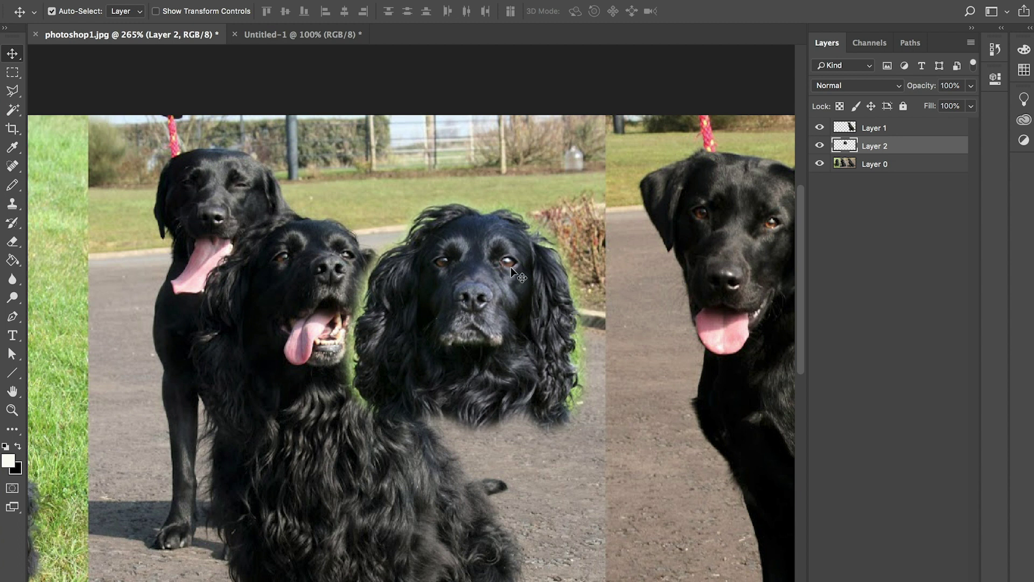
Drag the pasted head over the middle spaniel, toggling Layer 2's visibility to compare.
drag(527, 287, 351, 294)
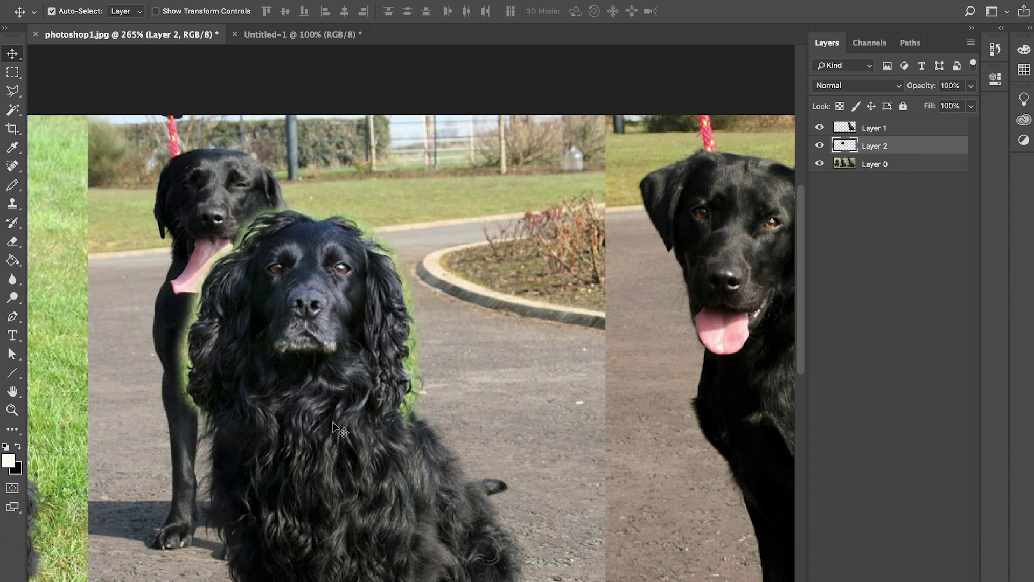
click(819, 146)
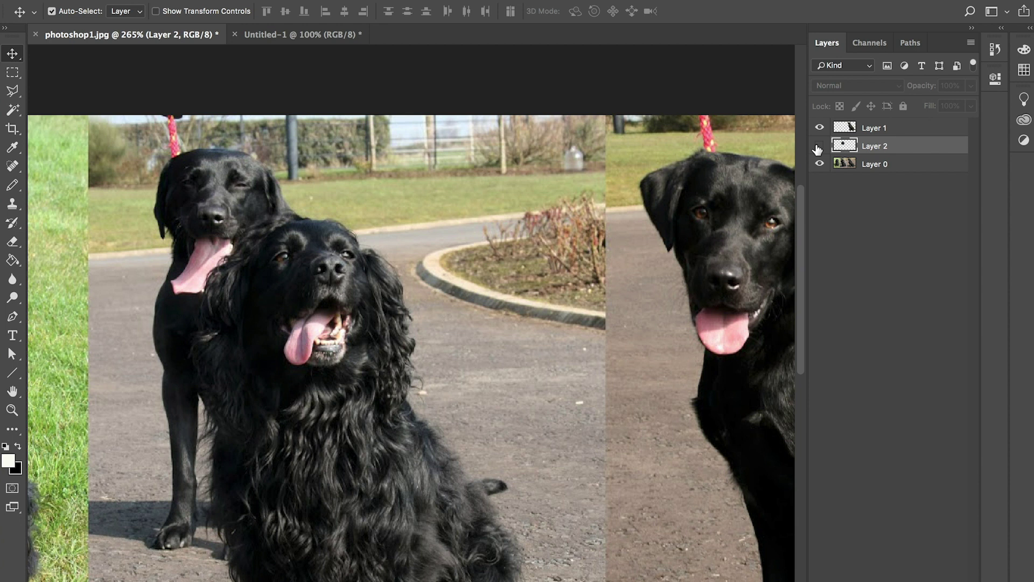
click(818, 148)
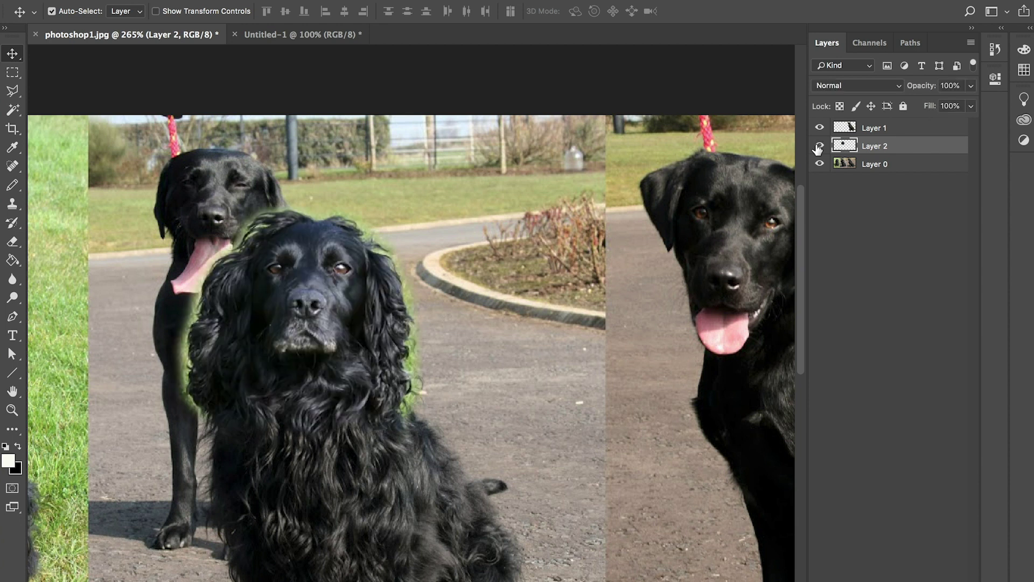
click(818, 146)
click(819, 147)
click(818, 148)
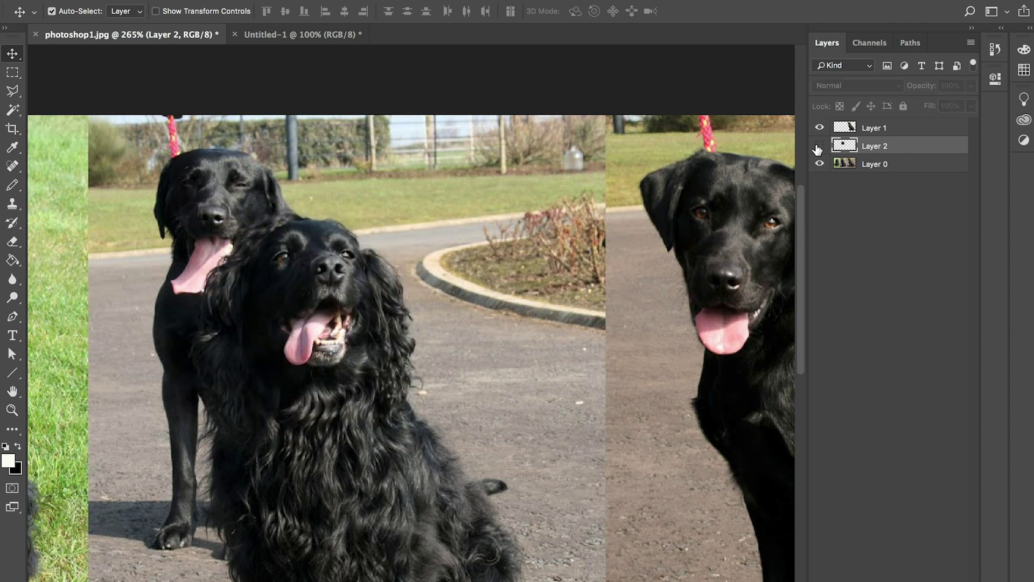
click(818, 147)
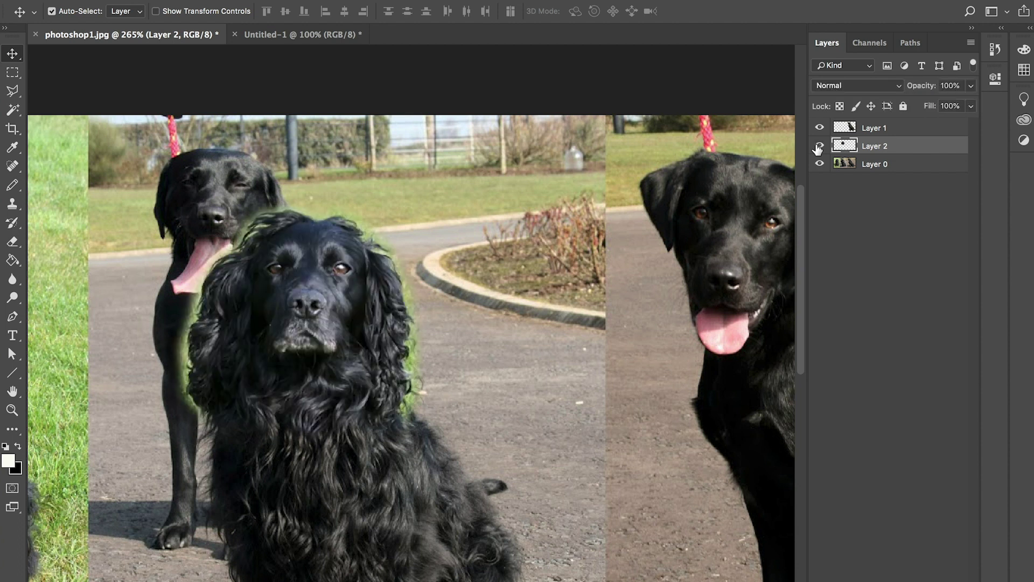
click(818, 148)
click(818, 148)
click(818, 148)
click(818, 148)
Merge Layer 2 and Layer 0 into one layer from the Layers panel menu.
scroll(273, 321, down, 5)
scroll(273, 321, up, 3)
key(l)
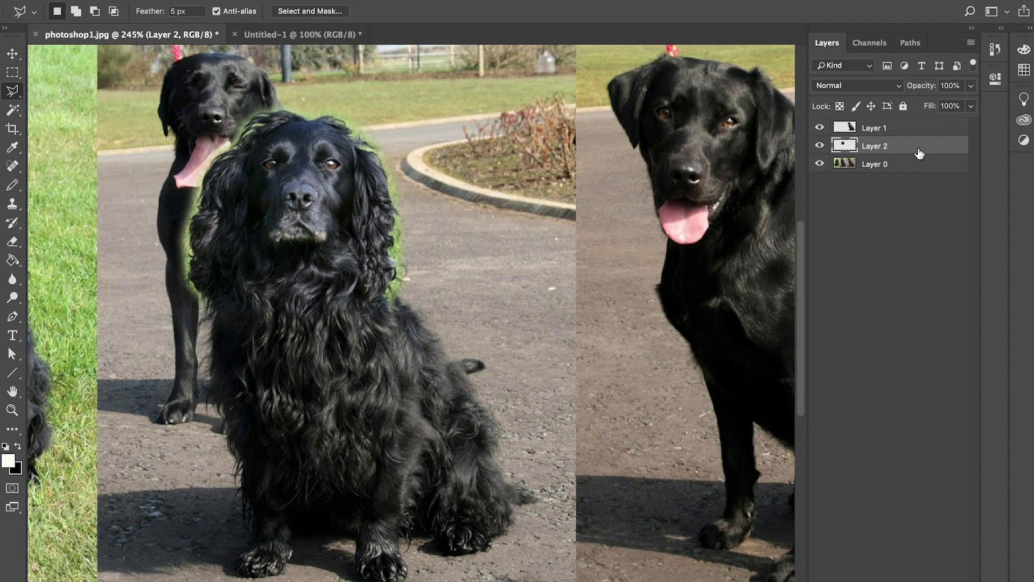
shift+click(915, 168)
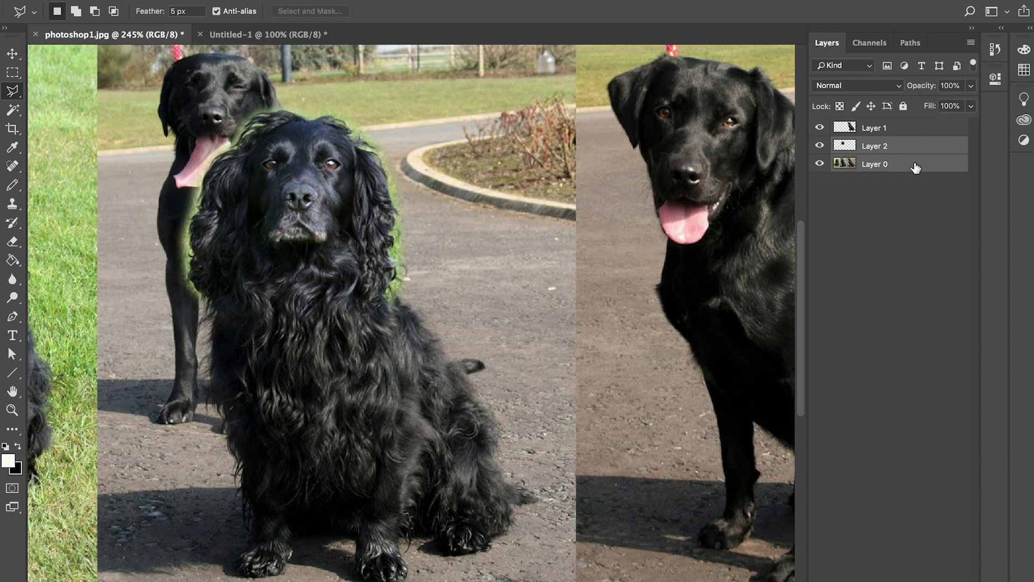
click(970, 43)
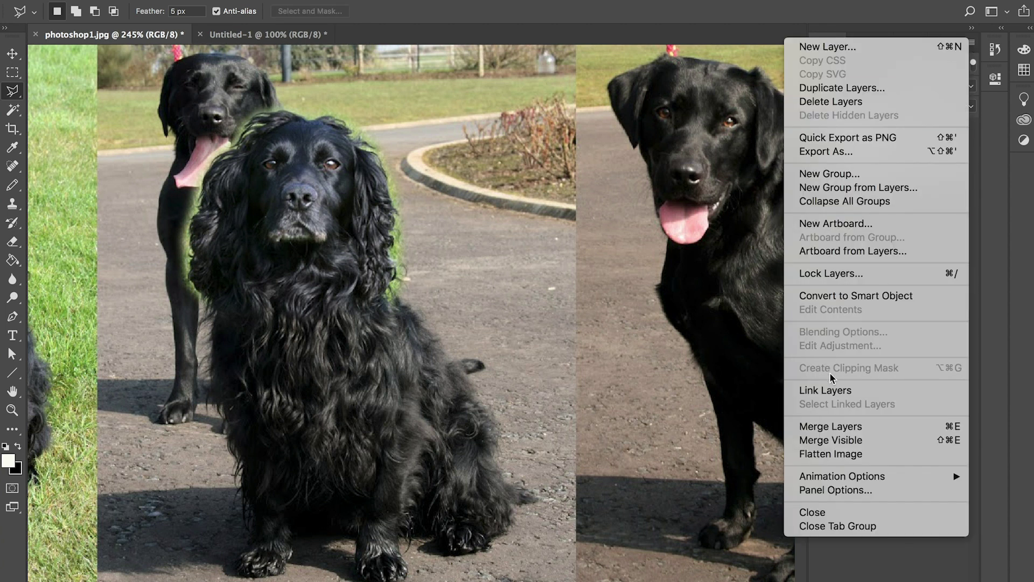
click(829, 427)
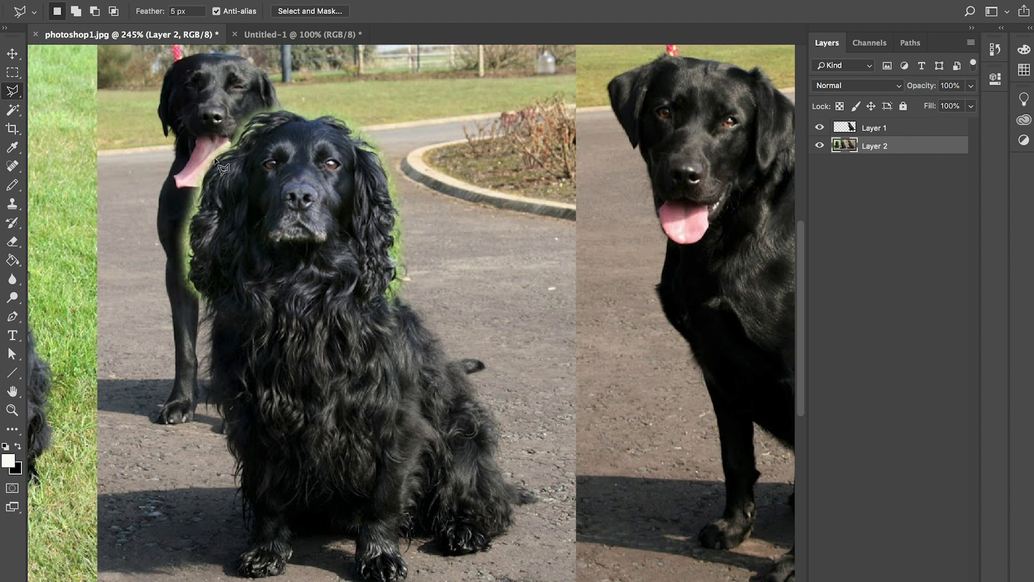
Outline the composite spaniel's left side down around its front paws.
click(200, 174)
click(186, 248)
click(206, 309)
click(208, 383)
click(240, 474)
click(248, 533)
click(232, 562)
click(304, 548)
click(353, 546)
click(361, 579)
click(409, 542)
Carry the outline up the spaniel's right side and over its head, closing the selection.
click(457, 554)
click(517, 509)
click(501, 430)
click(463, 366)
click(401, 293)
click(330, 115)
click(280, 109)
click(242, 125)
double_click(223, 152)
Paste the cut-out spaniel into Untitled-1, then return to photoshop1.jpg.
click(271, 36)
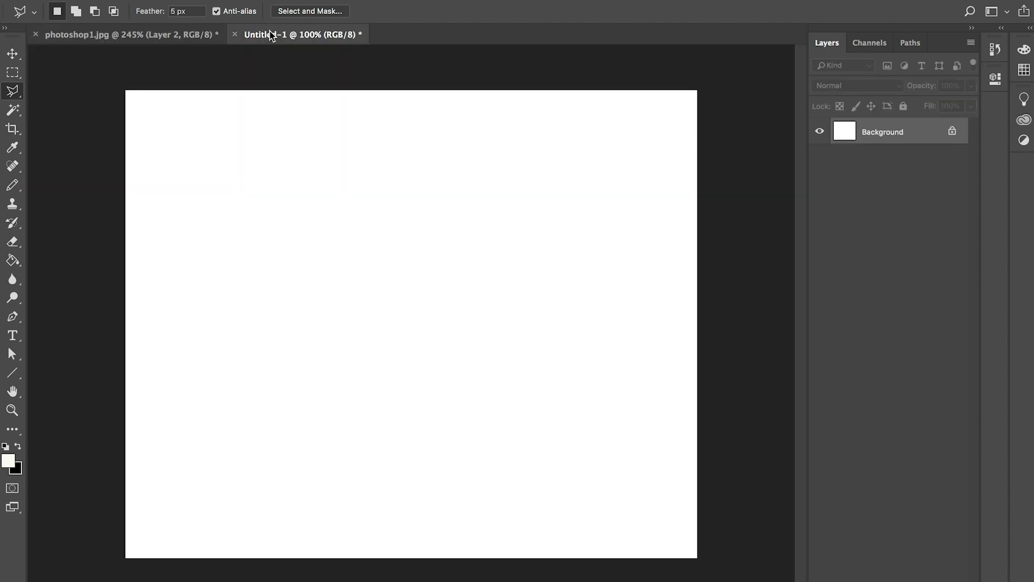
key(ctrl+v)
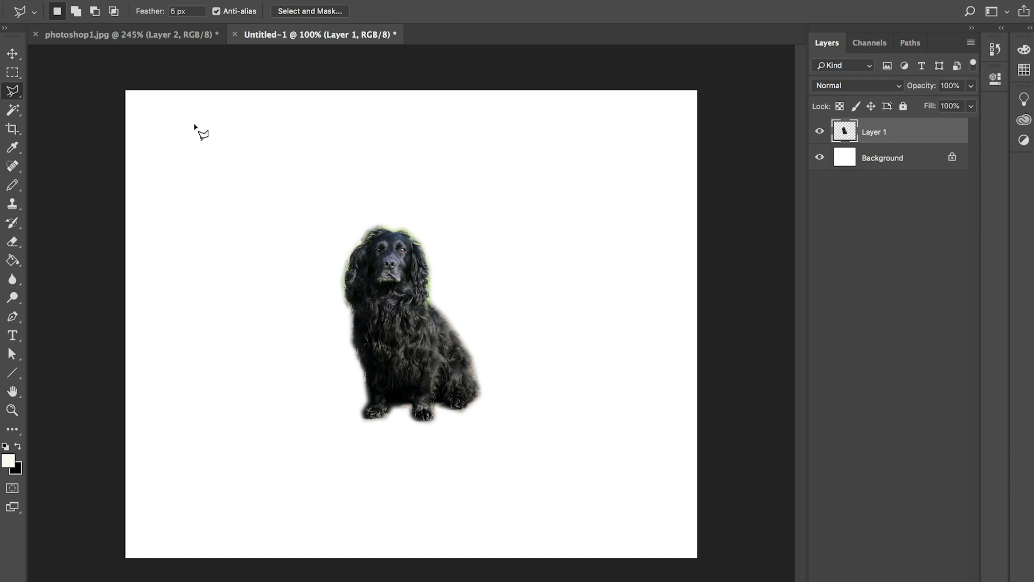
click(139, 35)
scroll(317, 270, down, 5)
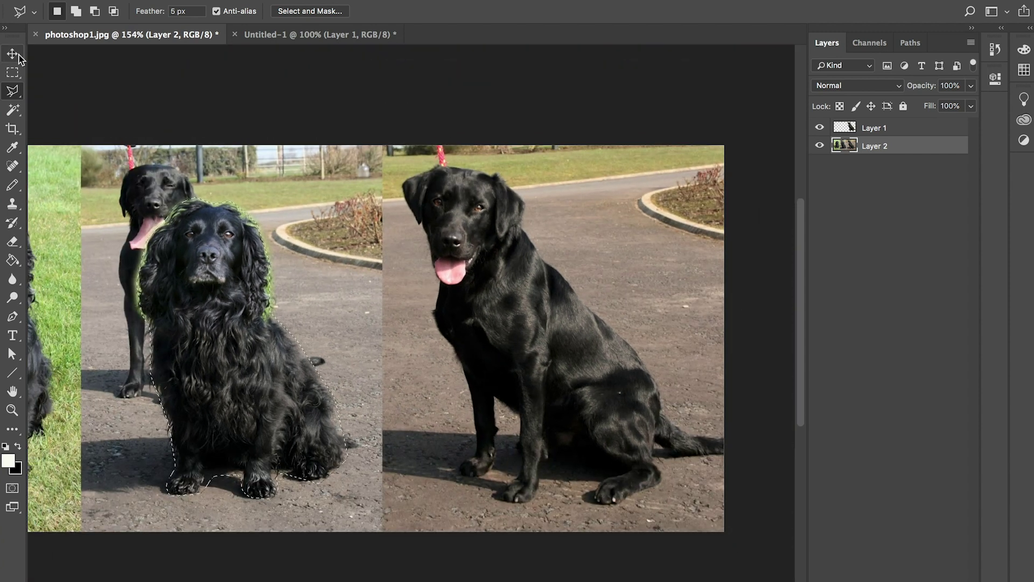
Make labrador layer Layer 1 active, reposition it, and select all of it.
click(19, 55)
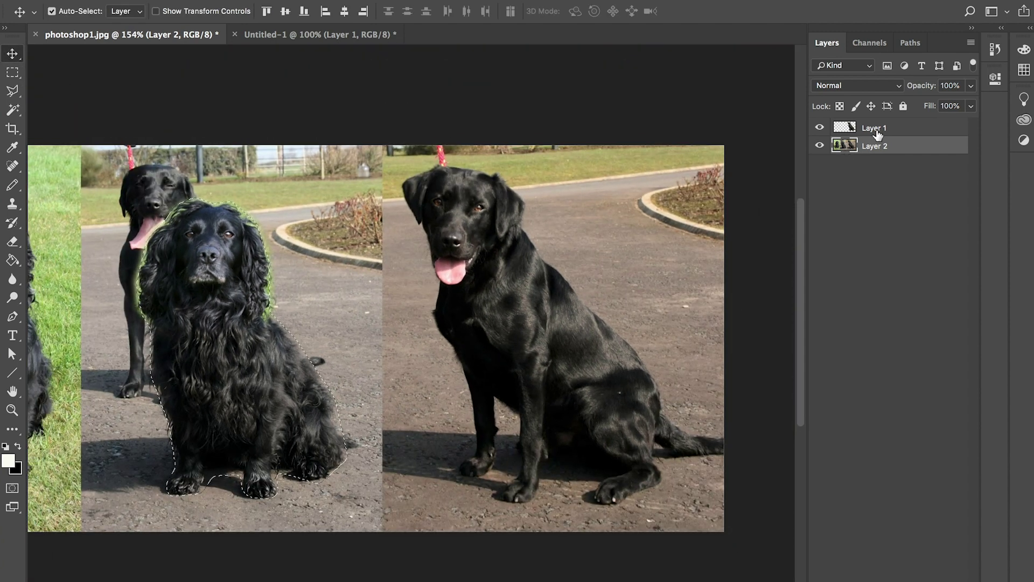
click(877, 132)
drag(553, 279, 517, 280)
drag(452, 263, 464, 255)
key(ctrl+a)
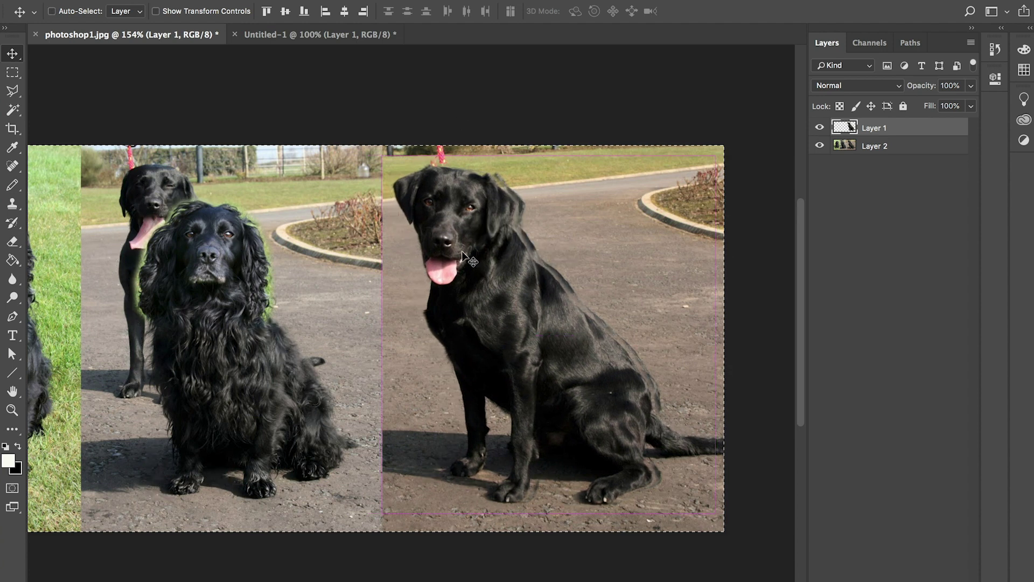
Paste the labrador into Untitled-1 and place it just right of the spaniel.
click(312, 35)
key(ctrl+v)
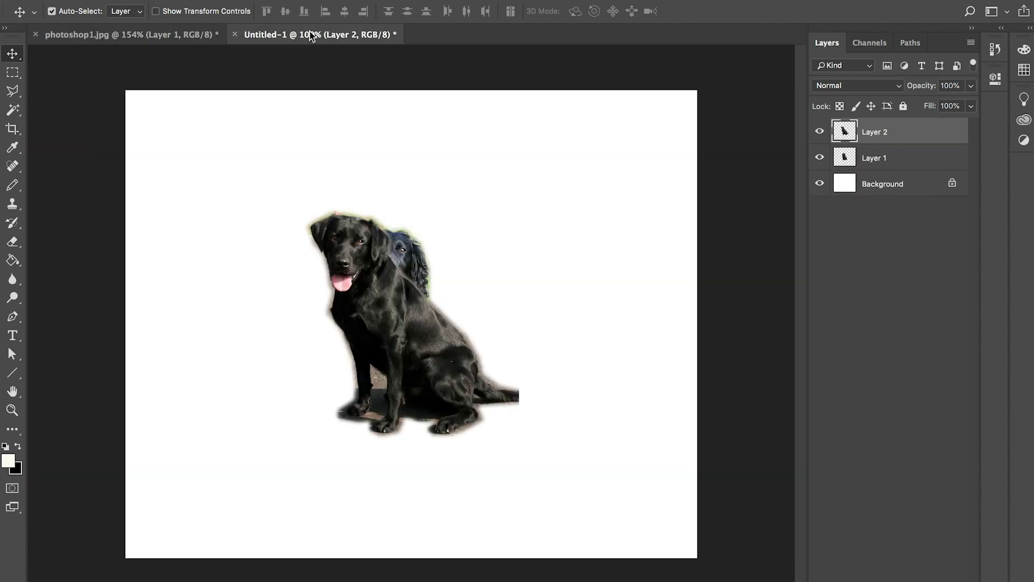
drag(388, 320, 306, 342)
drag(614, 366, 548, 366)
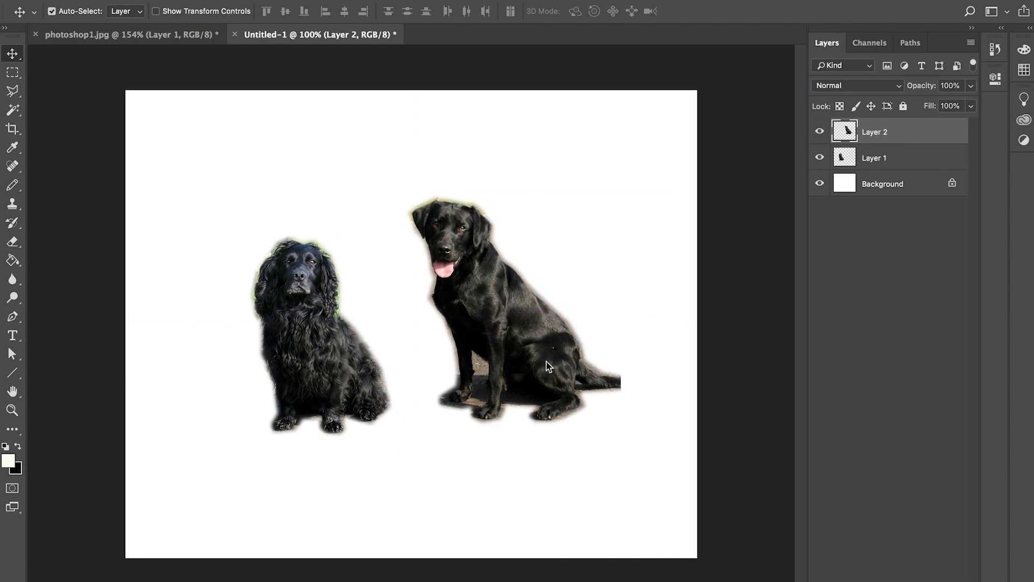
Scale the spaniel and labrador layers together to about 158%.
shift+click(318, 310)
key(ctrl+t)
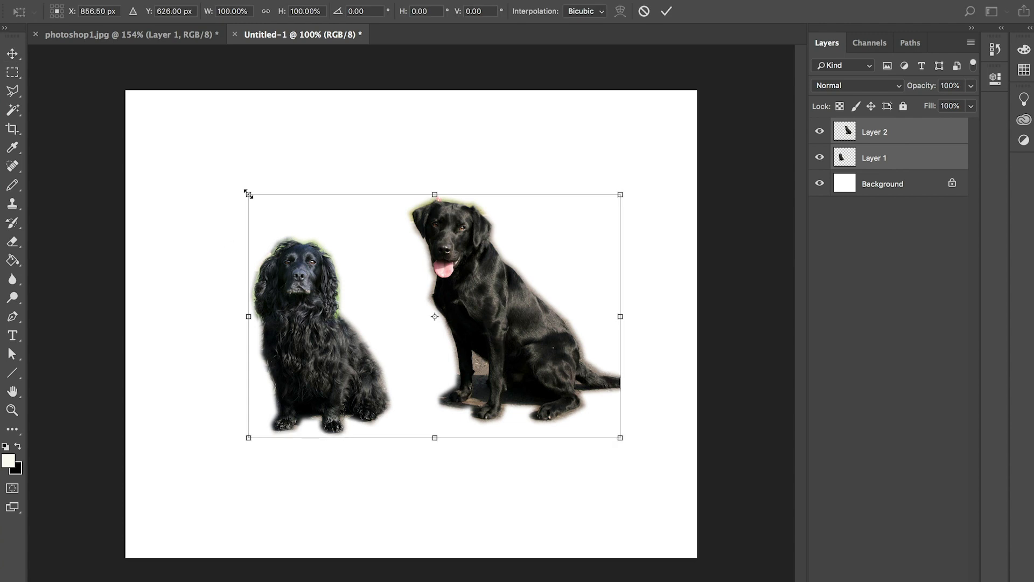
drag(246, 193, 164, 130)
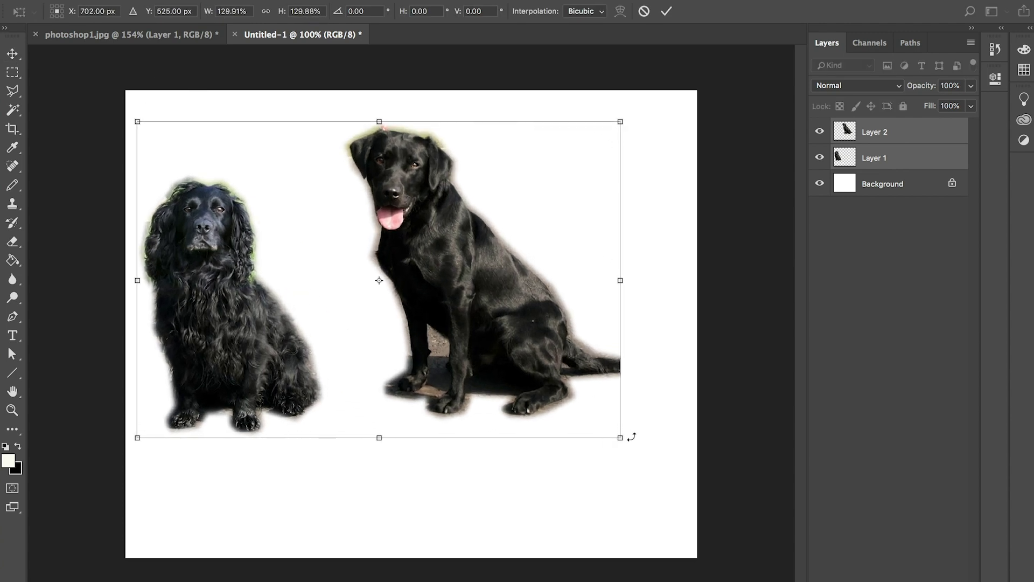
drag(622, 438, 738, 572)
key(Return)
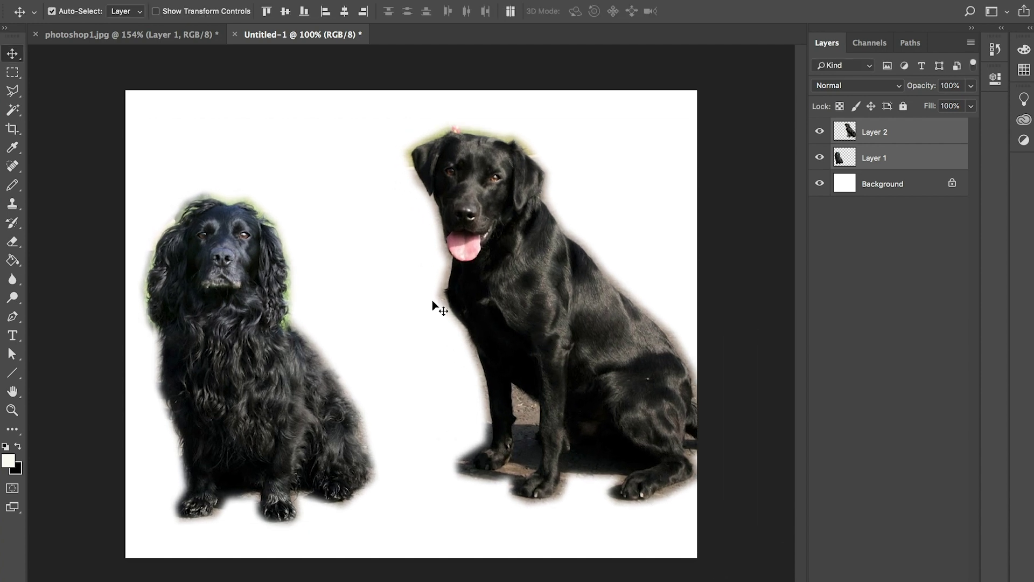
Move the labrador left and the spaniel lower and closer to group them.
drag(549, 323, 484, 331)
drag(291, 358, 335, 381)
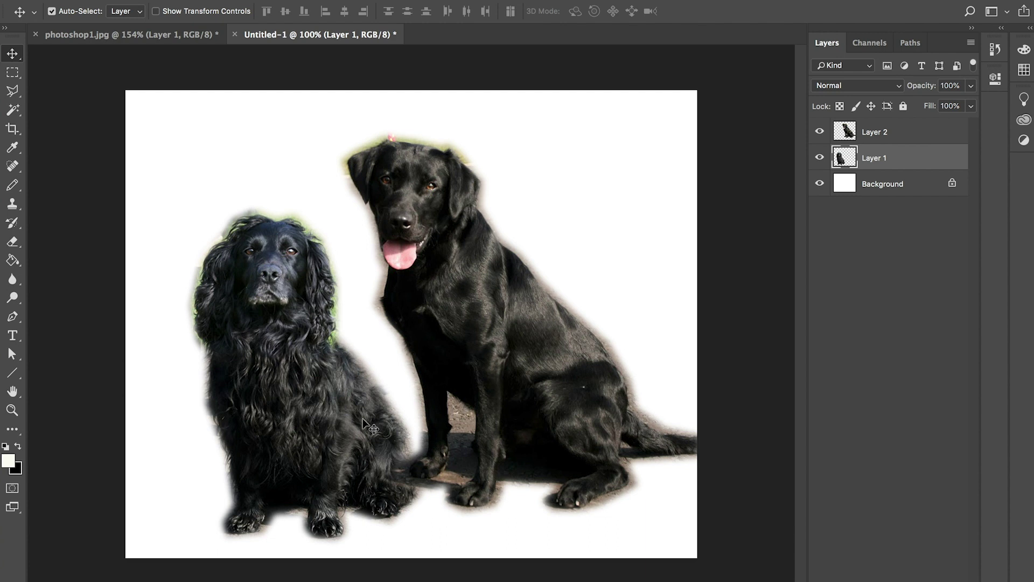
drag(318, 427, 307, 432)
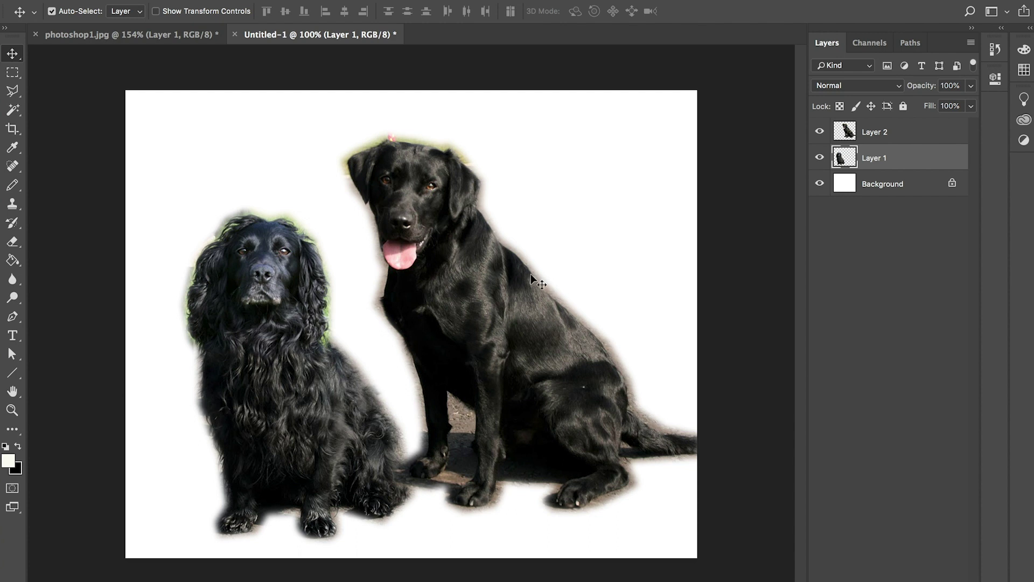
drag(477, 322, 476, 321)
mouse_move(321, 328)
mouse_down()
mouse_move(299, 296)
mouse_move(317, 334)
mouse_up()
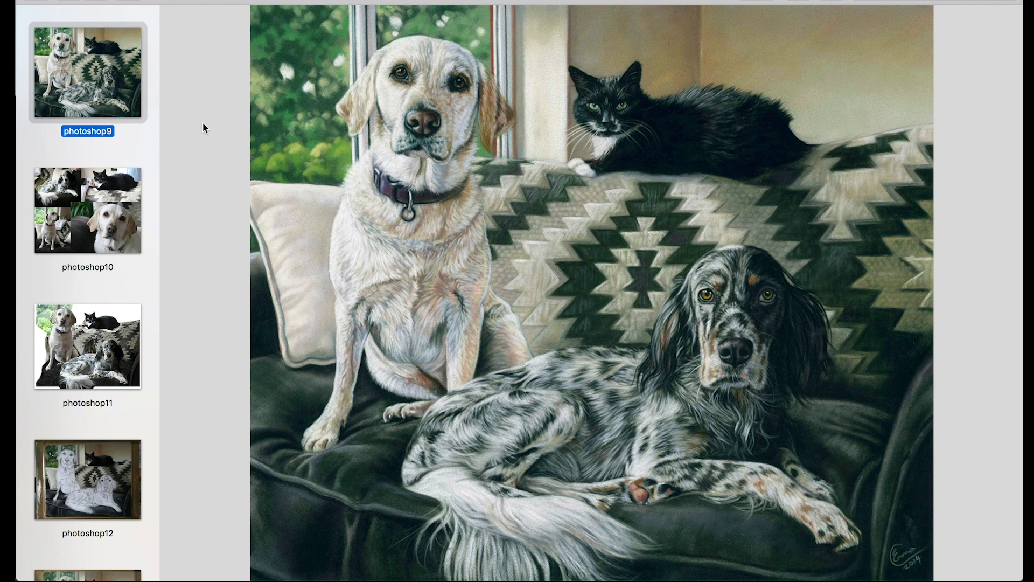
Compare the photoshop10 collage, photoshop11 composite, photoshop12 sketch and photoshop13 painting.
click(77, 195)
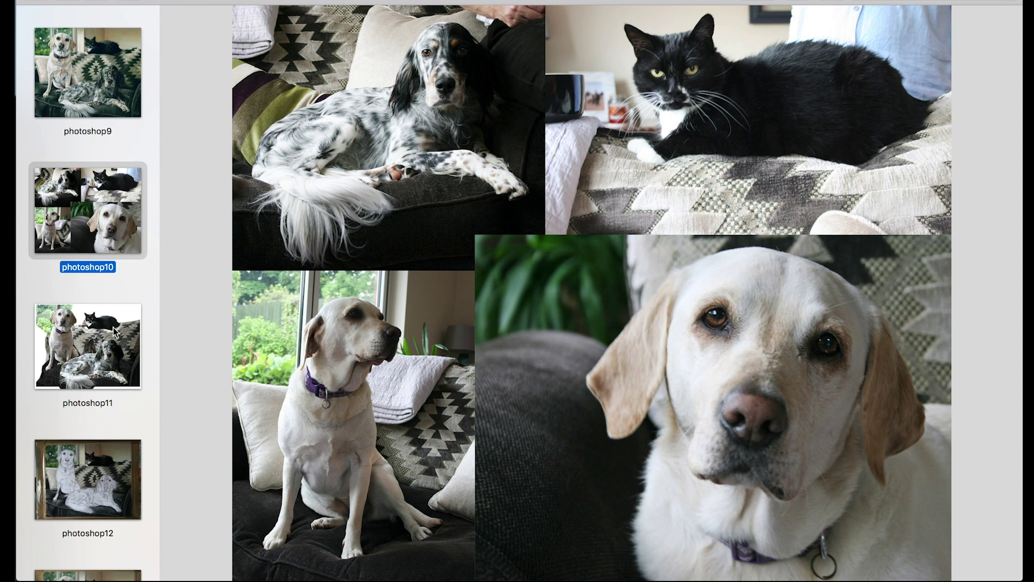
click(101, 346)
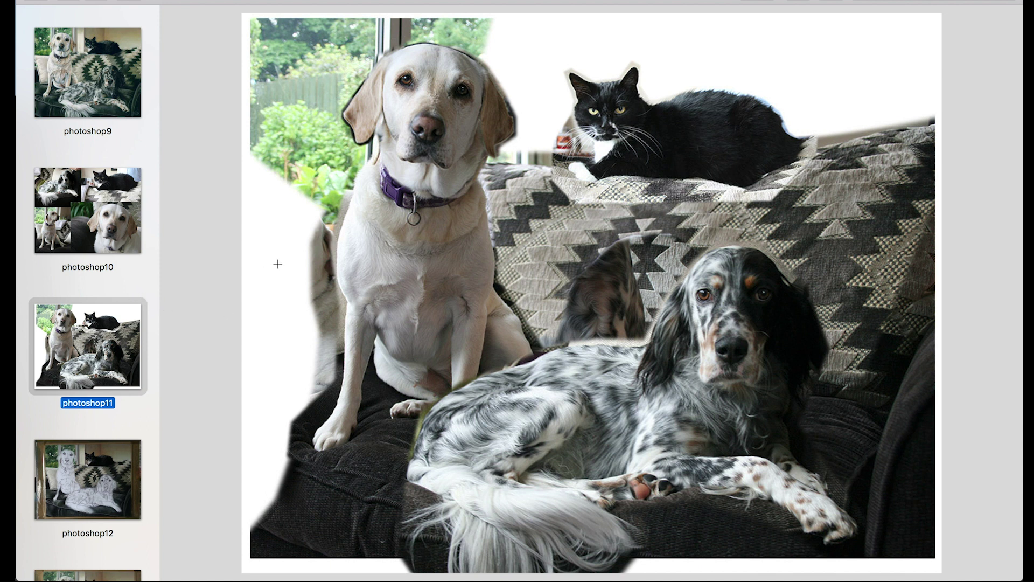
click(62, 204)
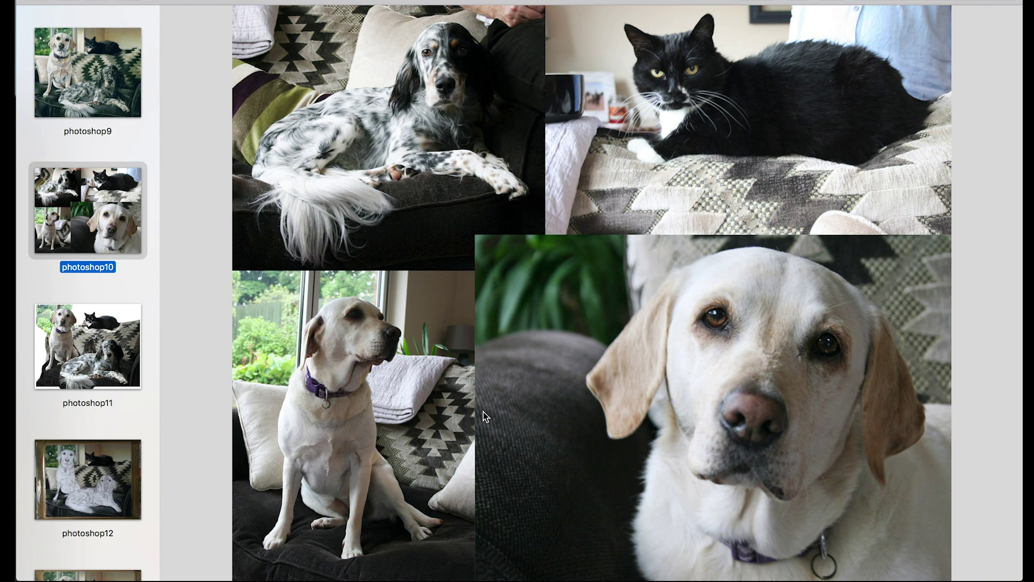
click(86, 349)
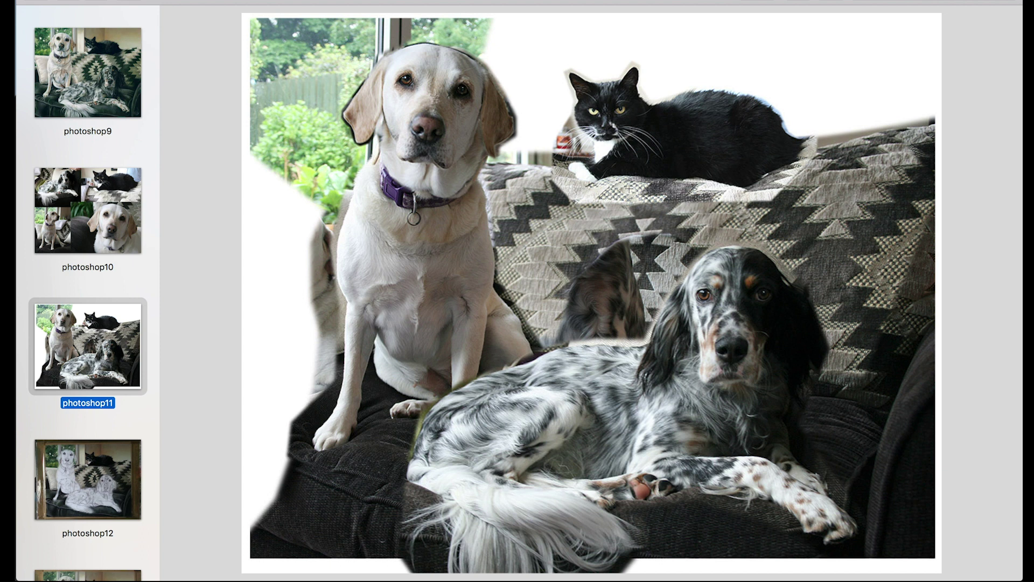
click(91, 471)
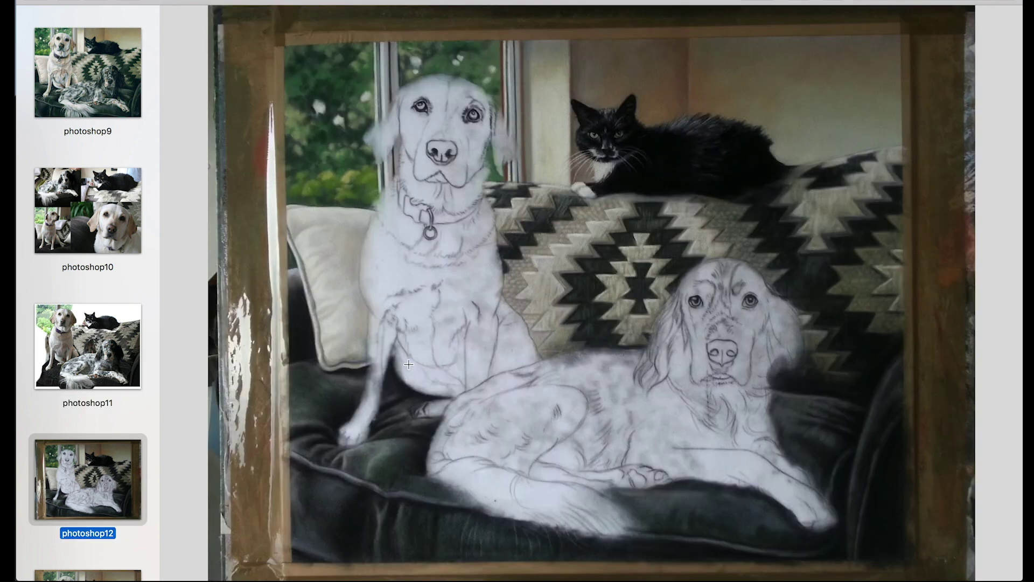
click(72, 351)
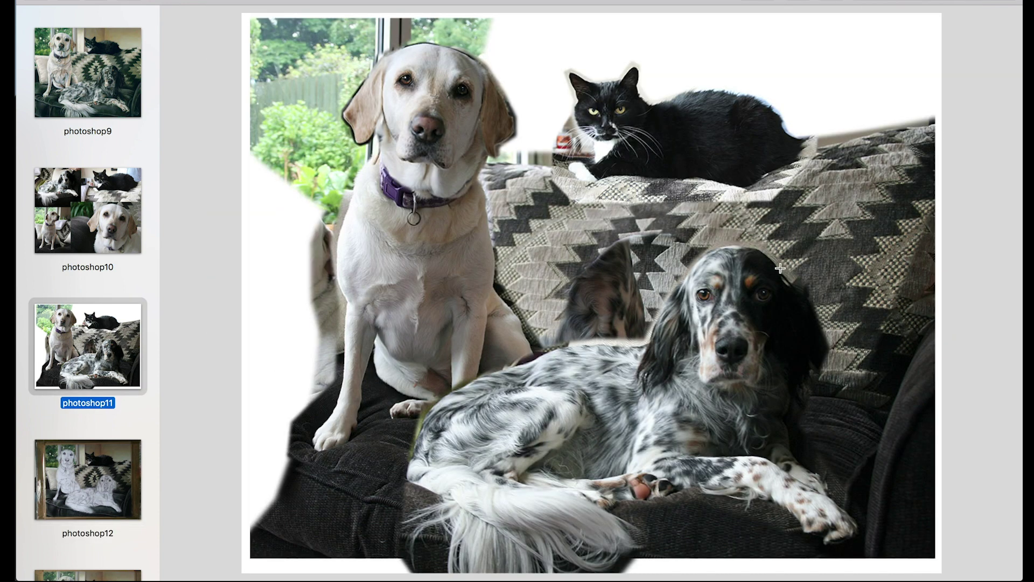
click(74, 233)
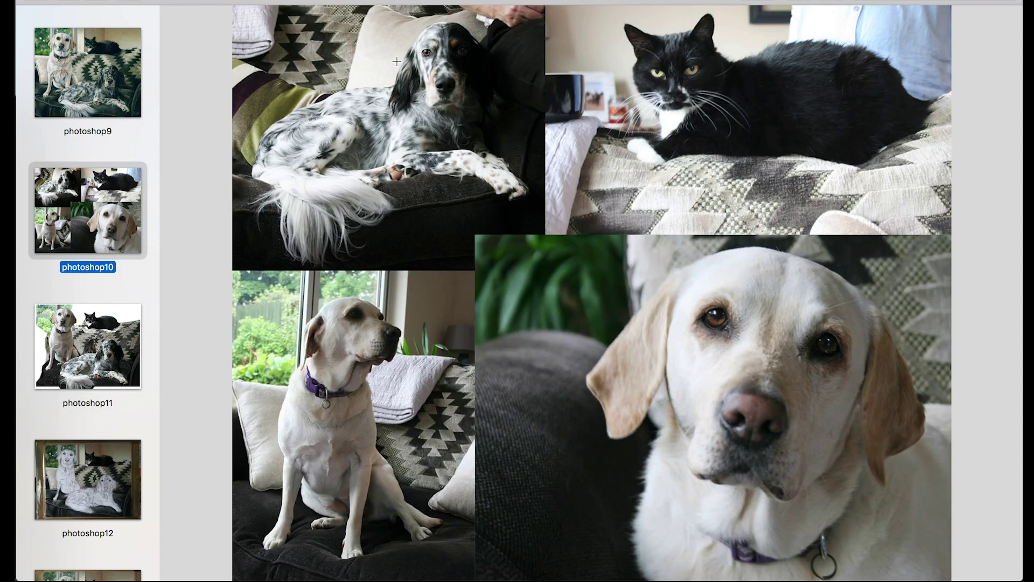
click(121, 339)
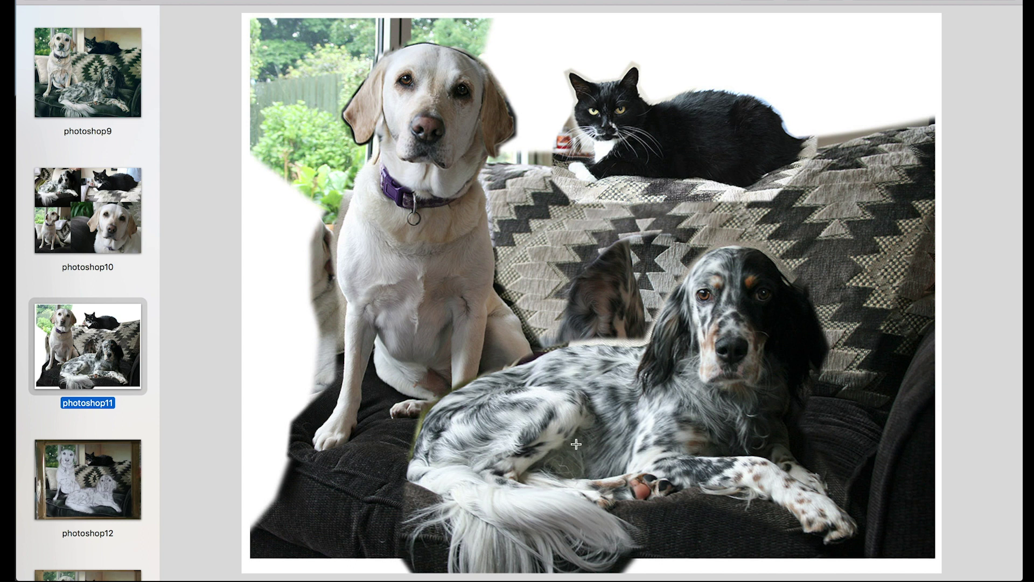
click(85, 486)
click(83, 488)
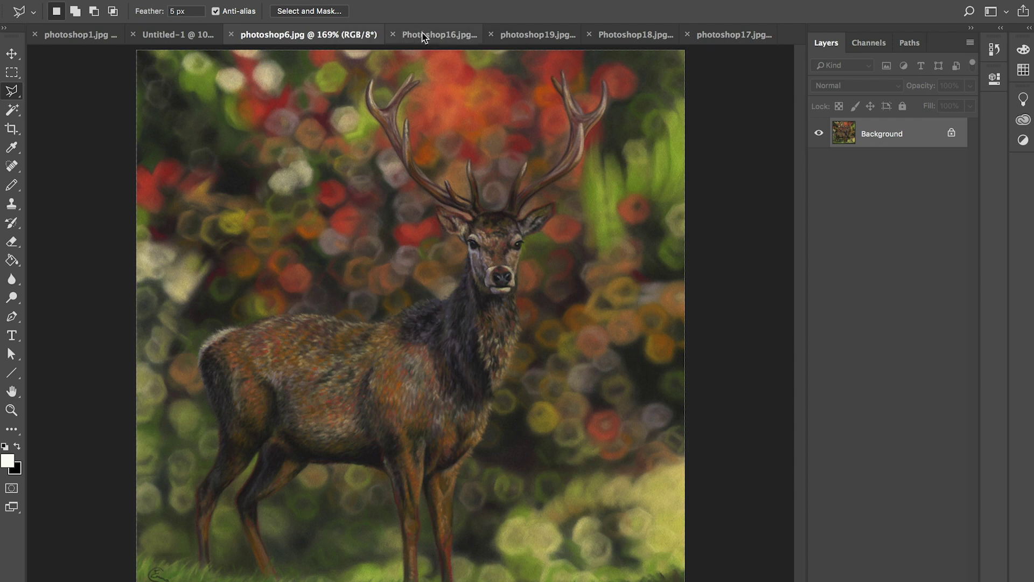
View and zoom into the Photoshop16.jpg stags, then switch to photoshop19.jpg.
click(424, 35)
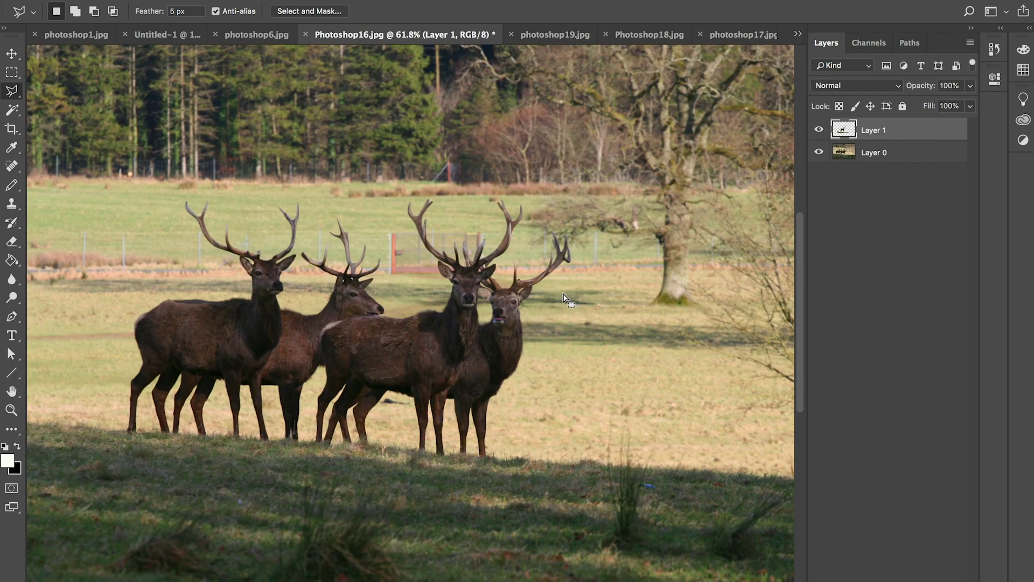
scroll(456, 334, up, 6)
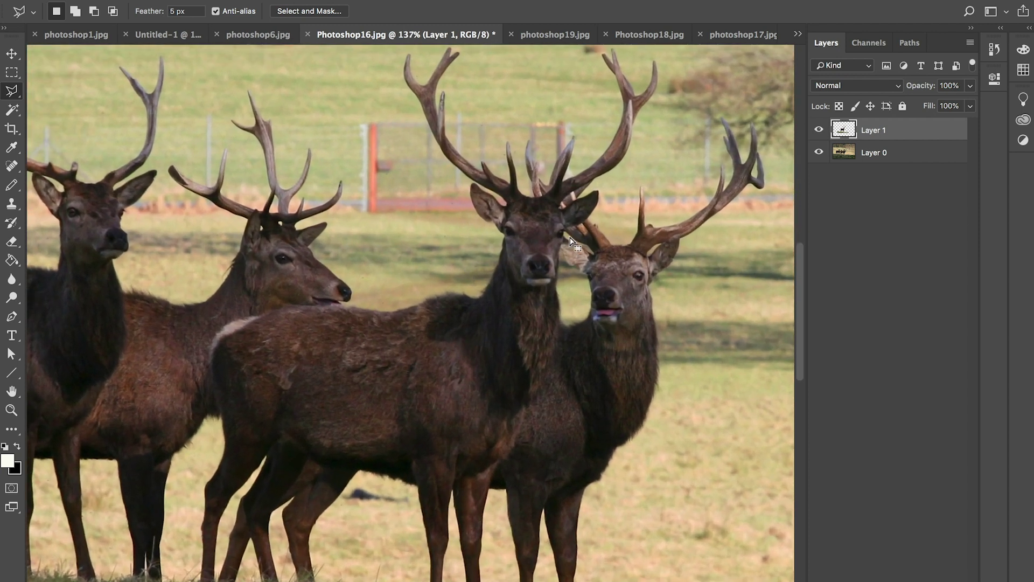
click(554, 37)
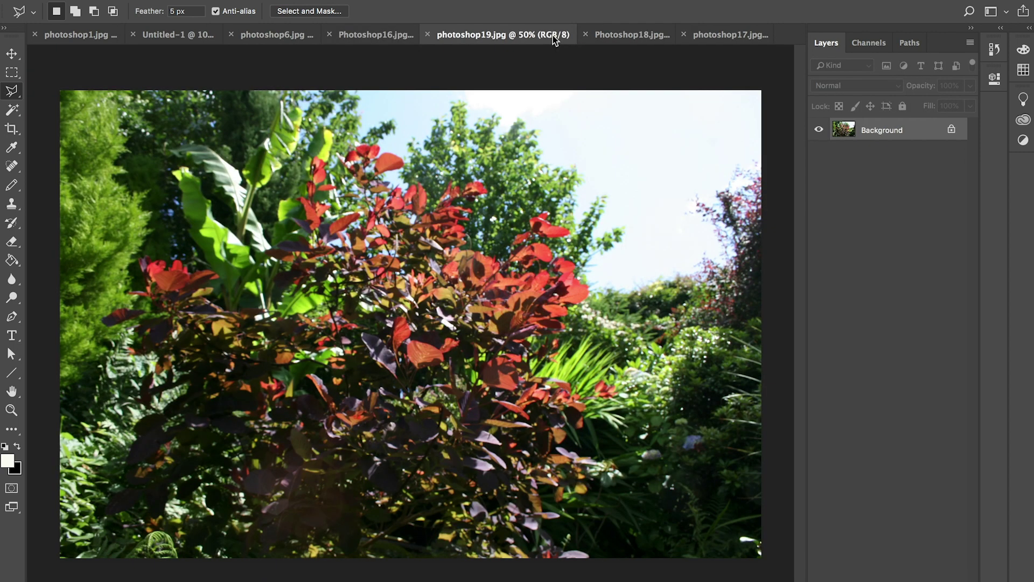
Look over the blurred Photoshop18.jpg and photoshop17.jpg images, zooming in on each.
click(626, 36)
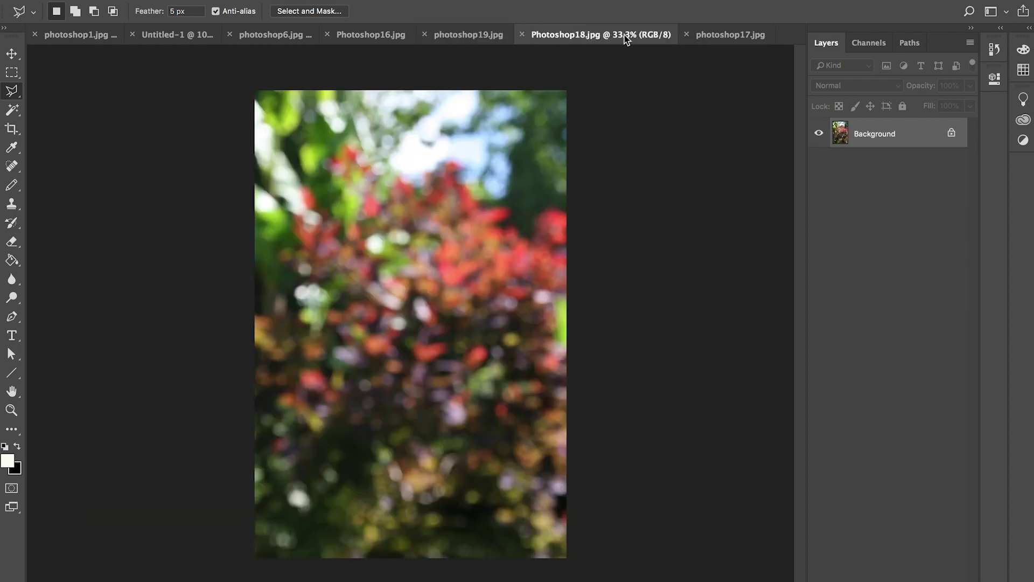
key(ctrl+plus)
click(730, 38)
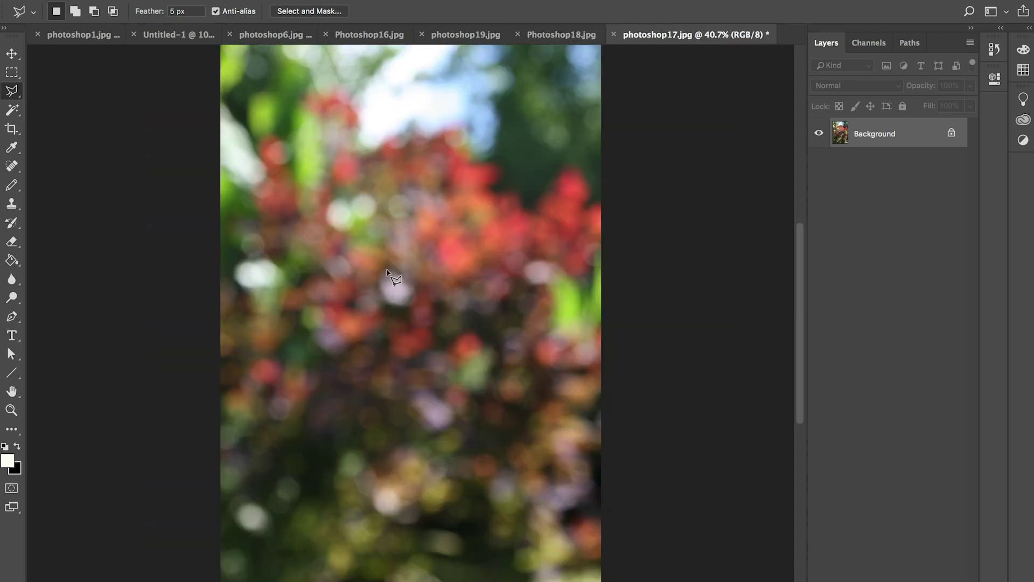
scroll(496, 350, up, 3)
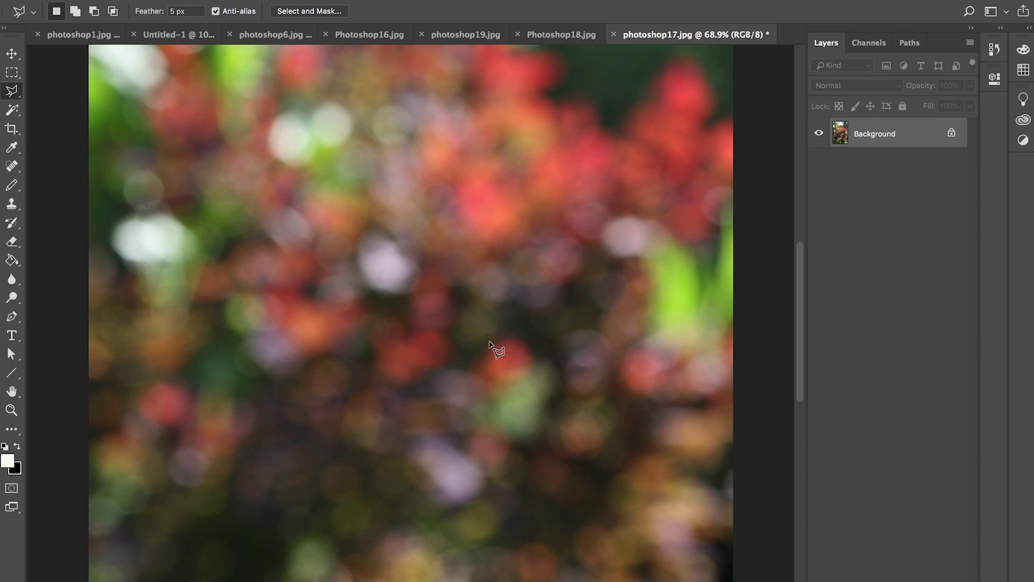
scroll(497, 350, up, 3)
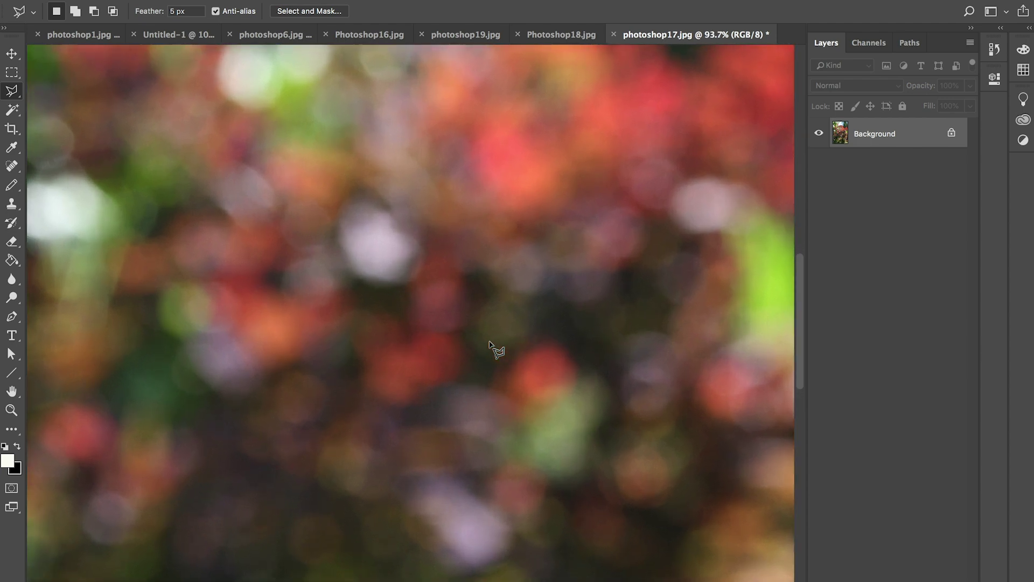
scroll(496, 350, down, 3)
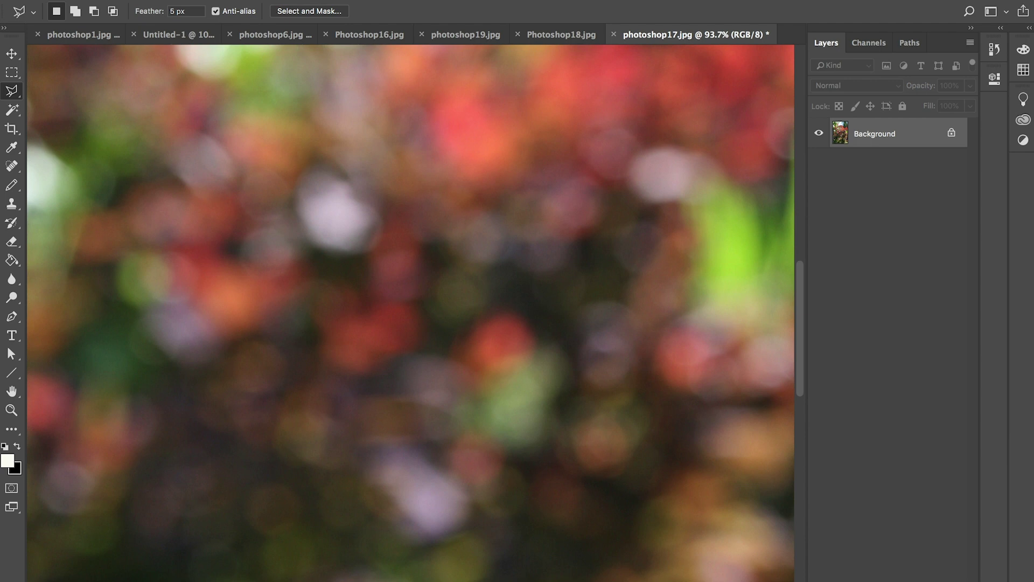
Check the Filter menu without applying anything, then zoom in and out over the bokeh.
click(350, 0)
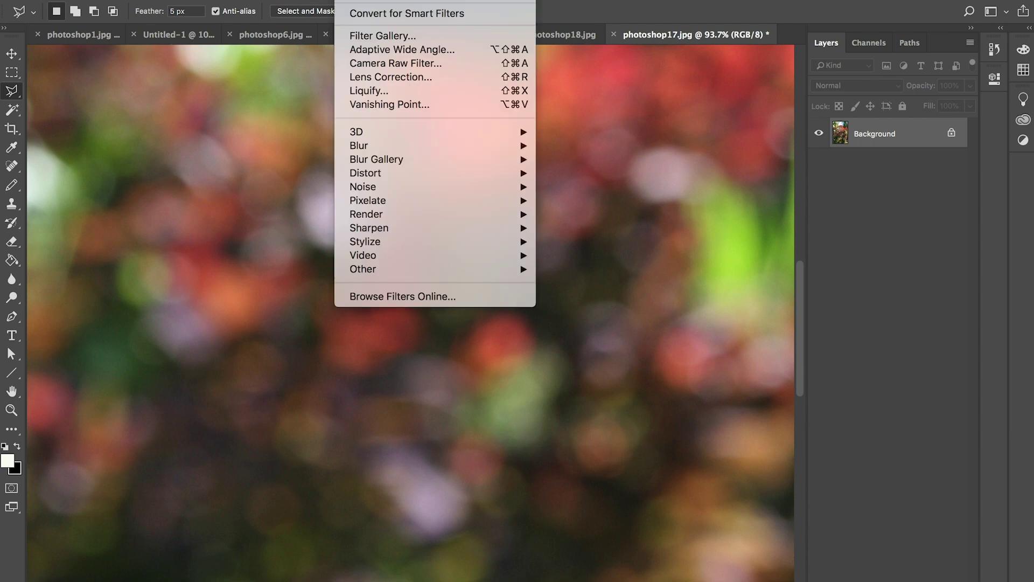
key(Escape)
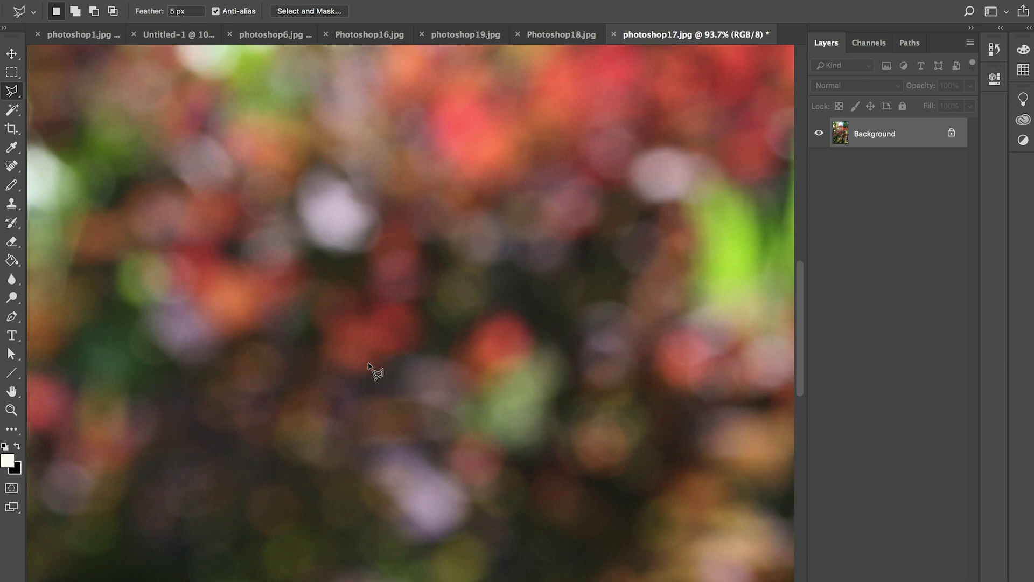
scroll(372, 369, down, 4)
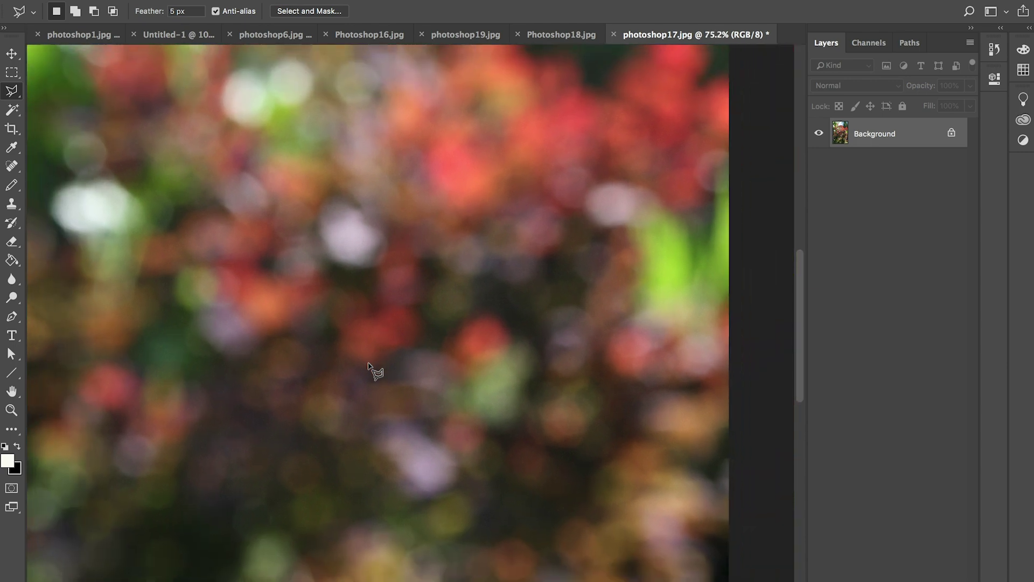
scroll(372, 369, down, 2)
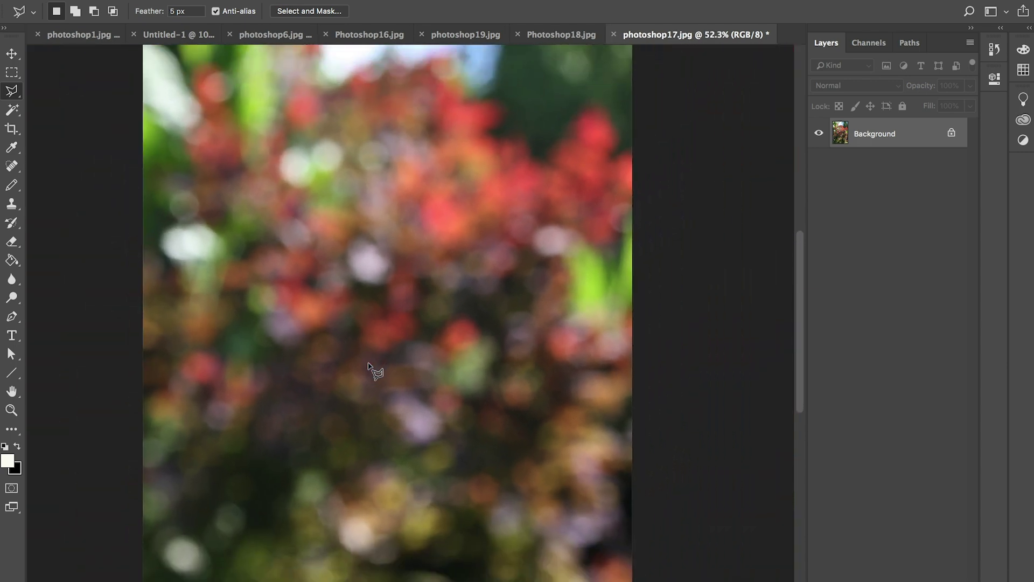
scroll(372, 369, up, 5)
scroll(372, 370, up, 1)
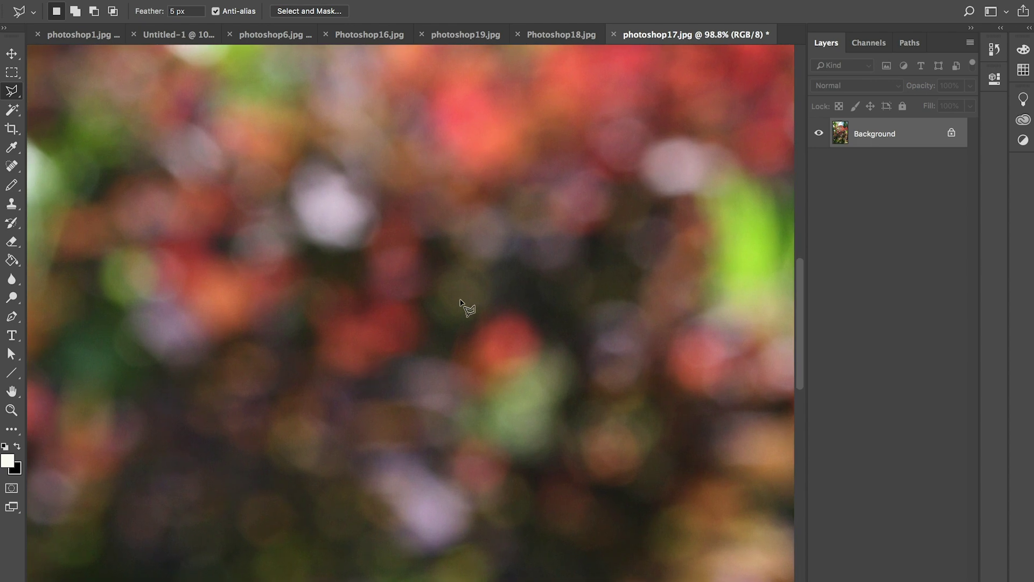
scroll(480, 283, down, 3)
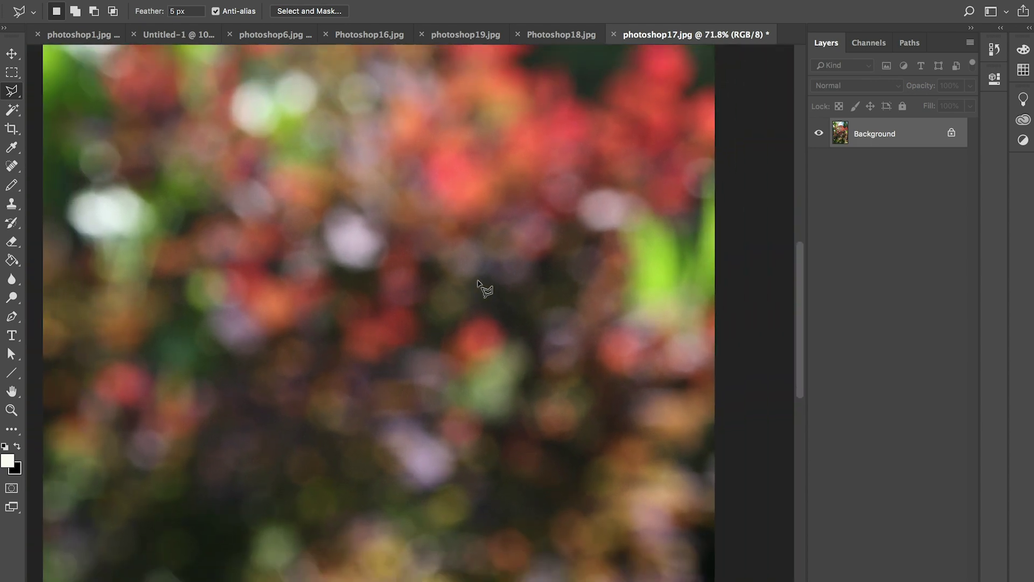
scroll(479, 285, down, 3)
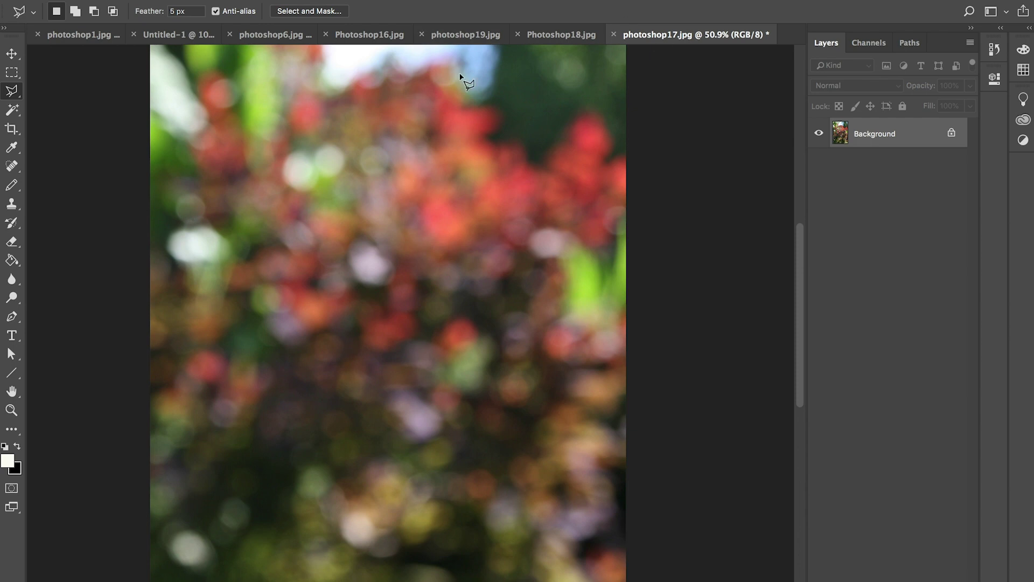
scroll(477, 353, down, 2)
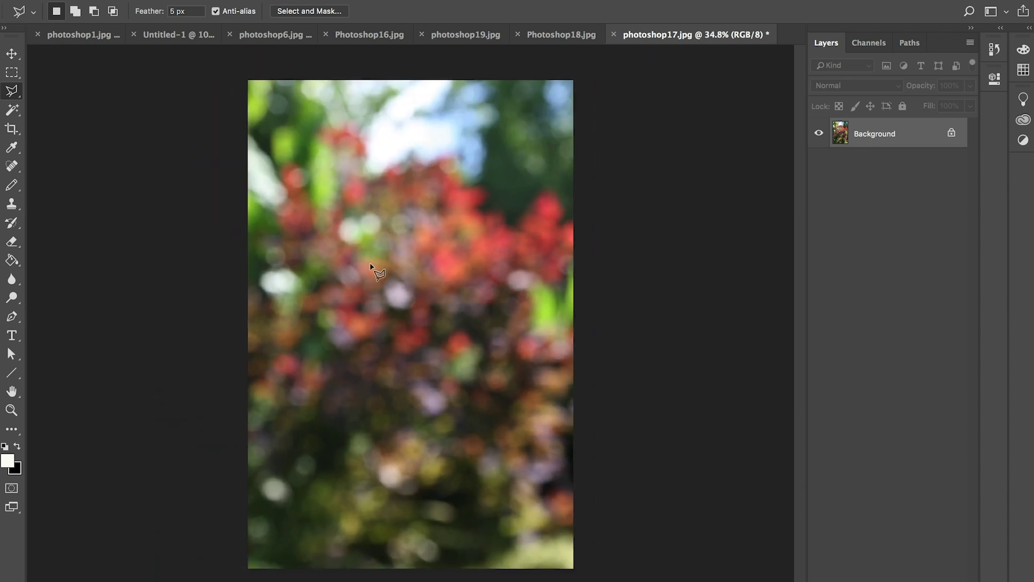
Crop the blurred foliage image to a square by trimming top and bottom.
click(12, 129)
drag(411, 81, 411, 111)
drag(412, 540, 412, 486)
key(Return)
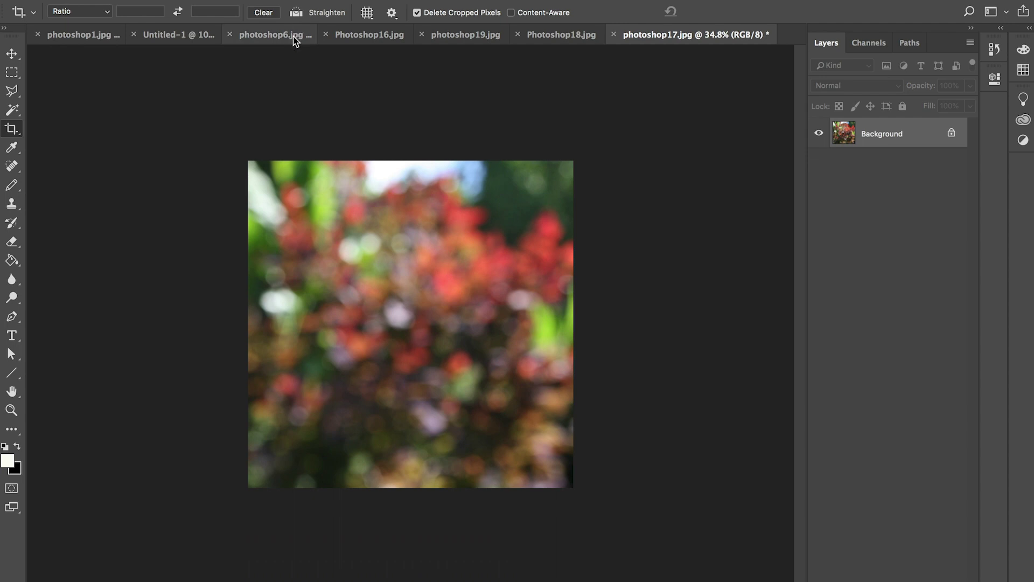
In Photoshop16.jpg, hide Layer 0 so only the cut-out stag shows.
click(264, 36)
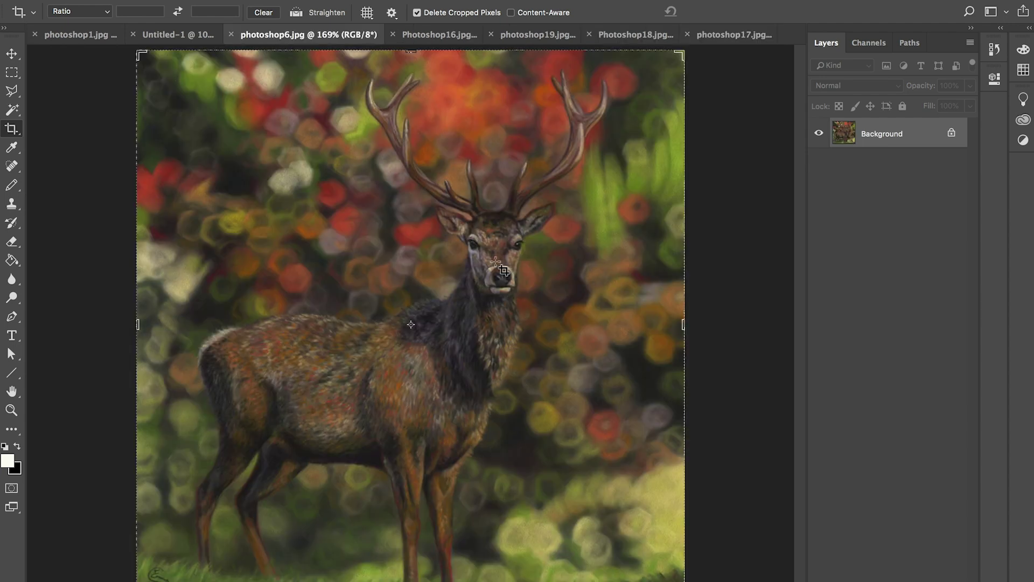
click(419, 35)
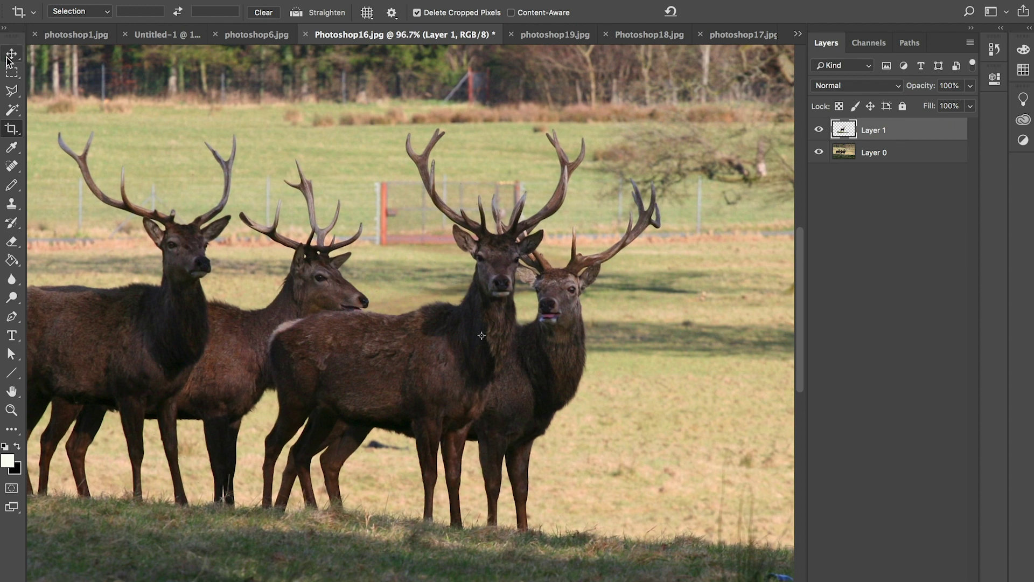
click(18, 92)
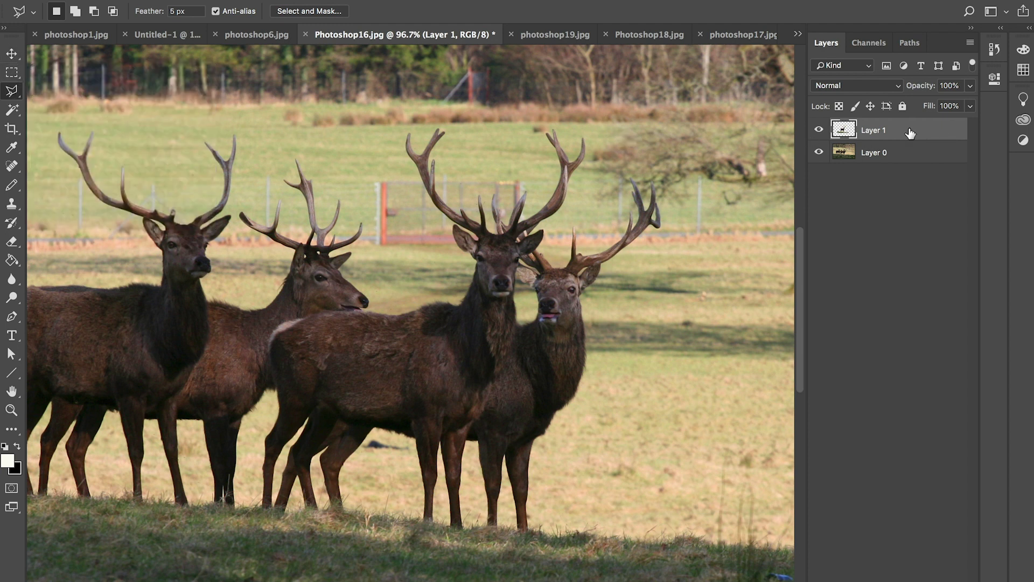
click(824, 152)
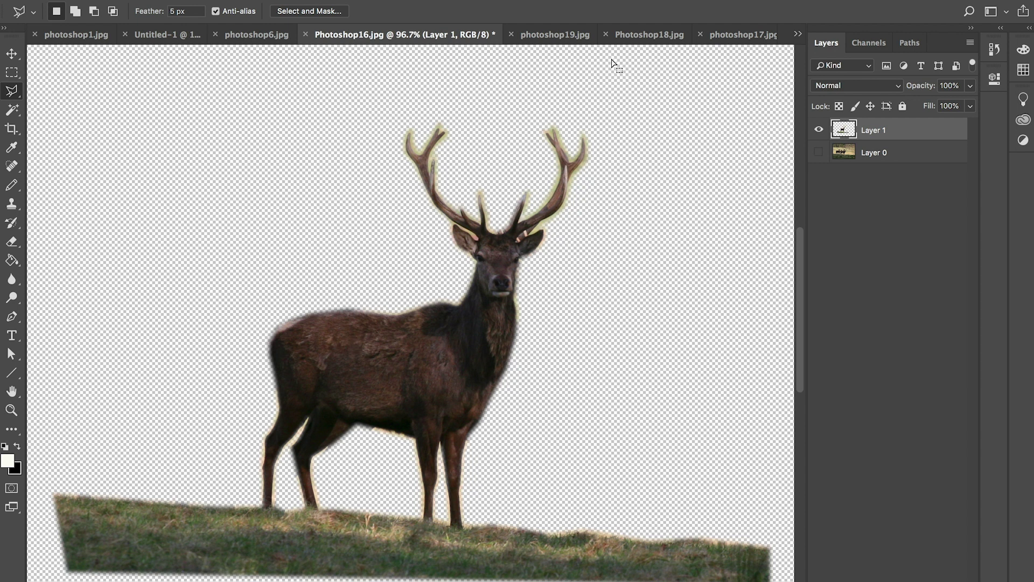
Paste the cut-out stag into photoshop17.jpg as a new layer and move it down-left.
click(628, 36)
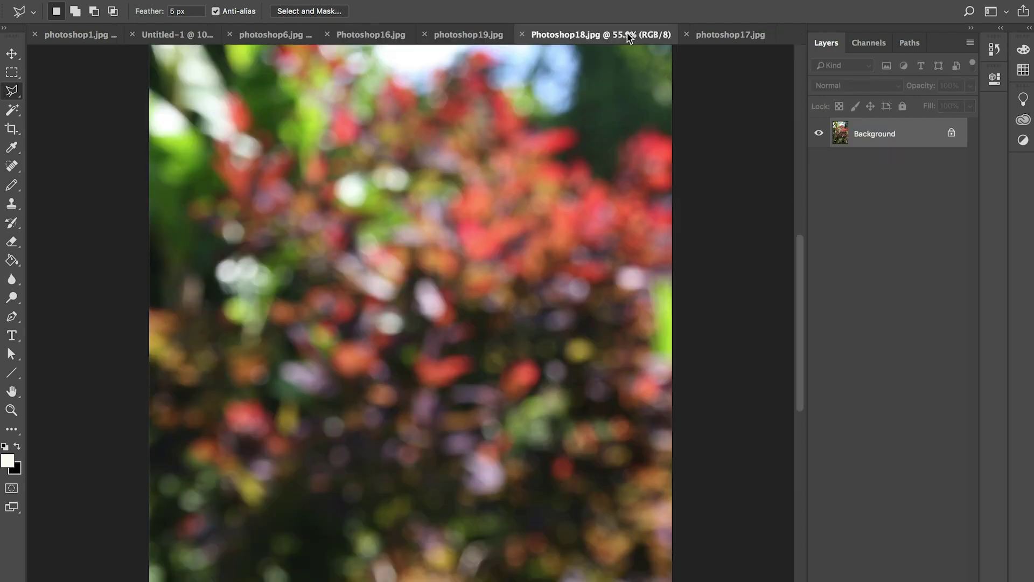
click(728, 29)
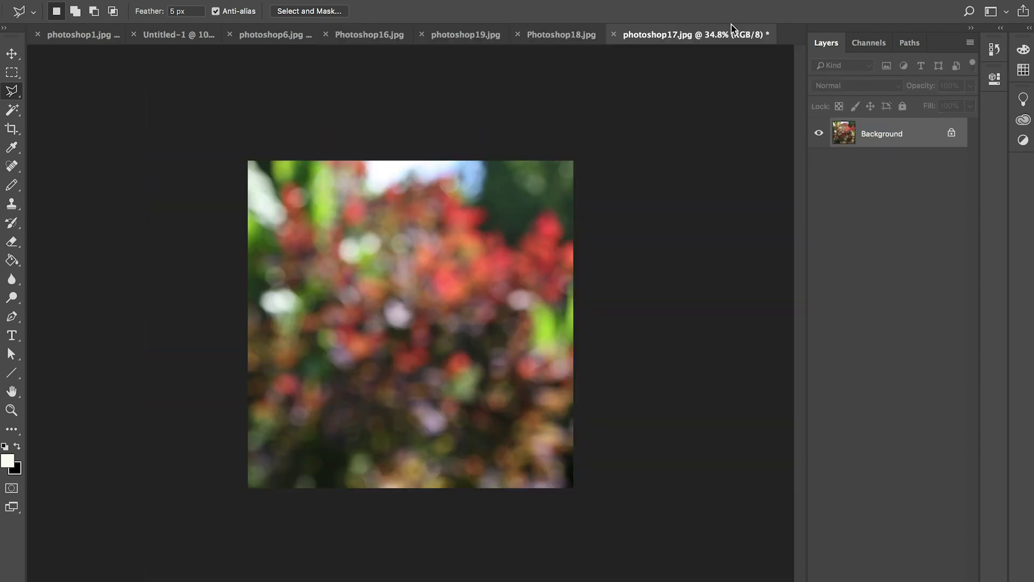
key(ctrl+v)
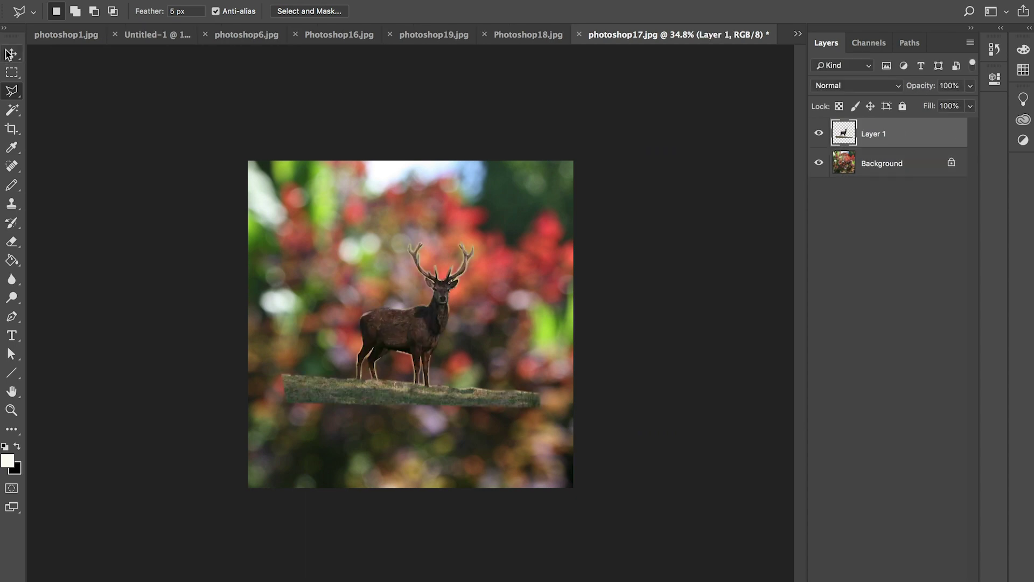
key(v)
drag(411, 335, 370, 410)
Scale the stag to about 167% with its grass along the bottom edge, then return to Photoshop16.jpg.
key(ctrl+t)
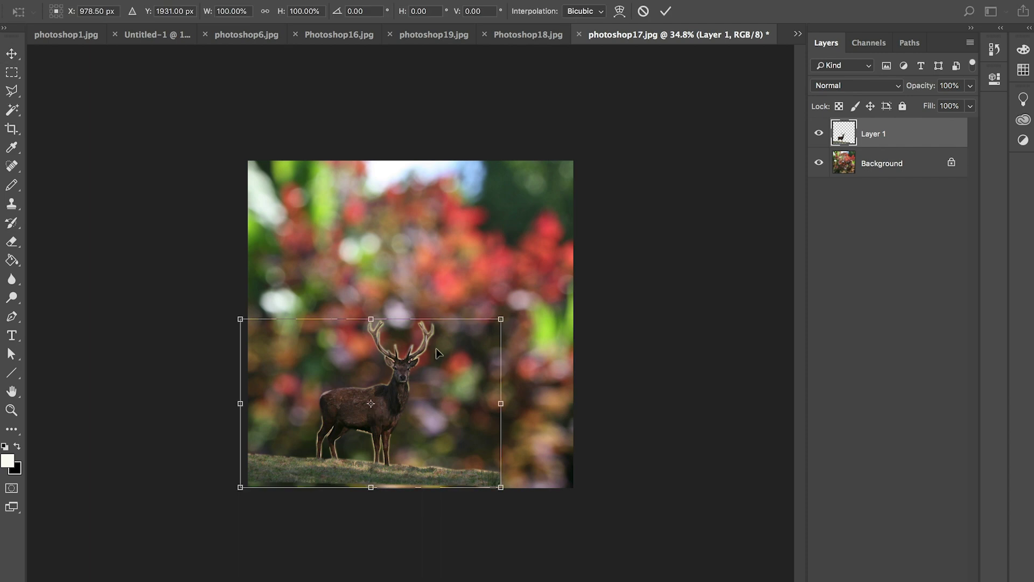
drag(501, 317, 621, 114)
drag(471, 320, 411, 344)
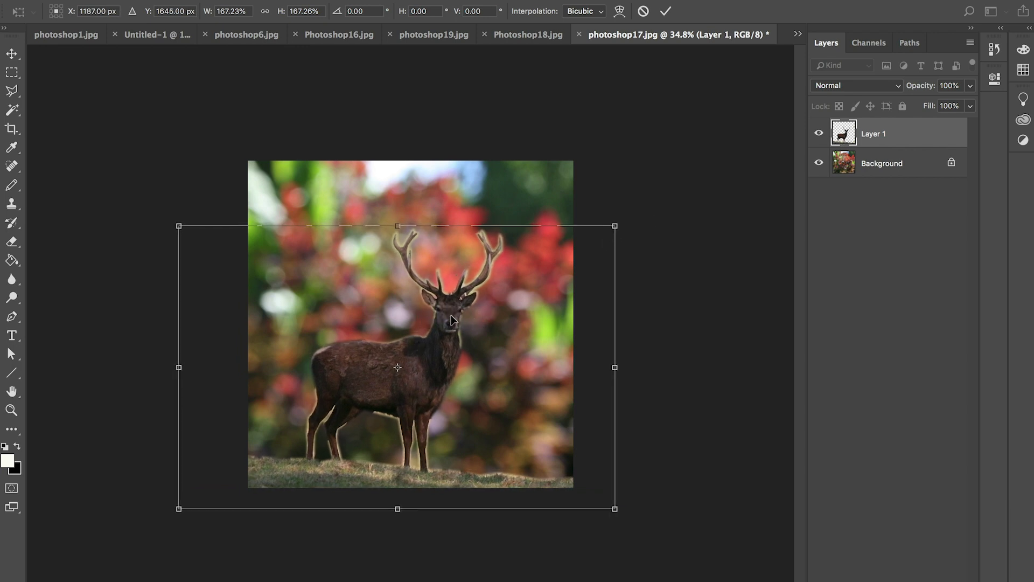
drag(451, 315, 453, 321)
key(Return)
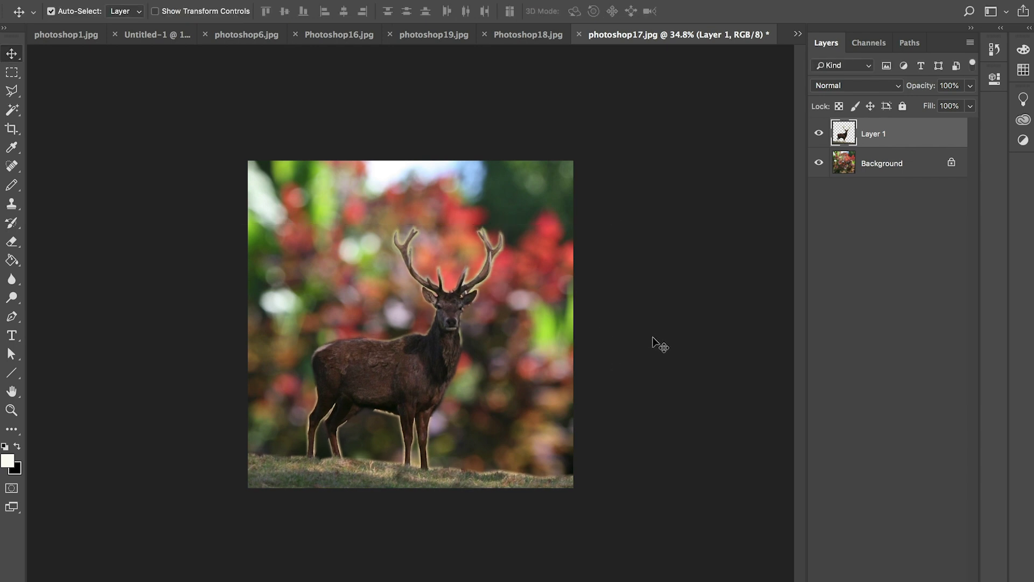
mouse_move(438, 350)
mouse_down()
mouse_move(431, 362)
mouse_move(425, 336)
mouse_move(404, 347)
mouse_move(435, 351)
mouse_up()
click(326, 35)
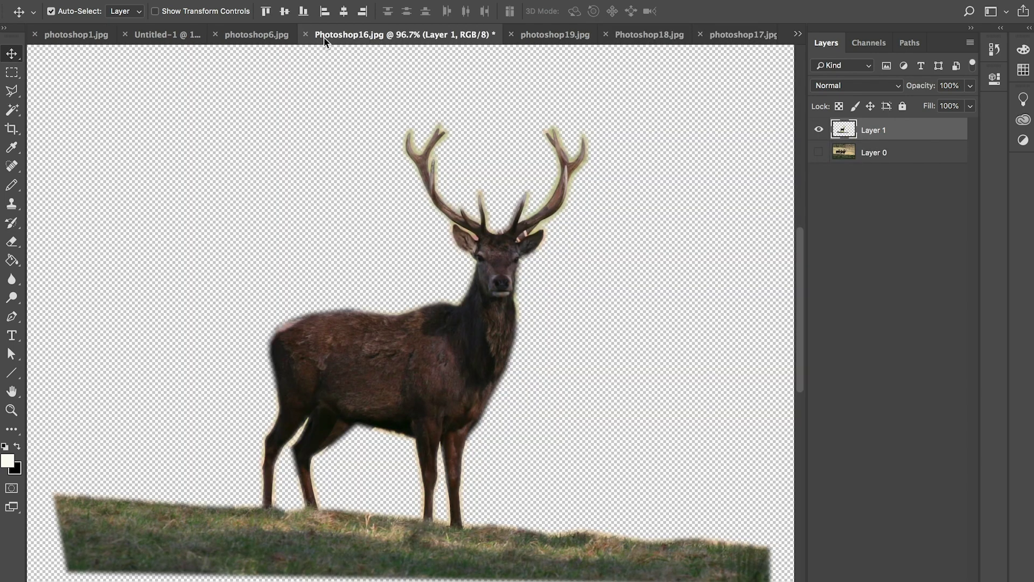
View the finished photoshop6.jpg stag painting, scrolling down and back up to inspect it.
click(257, 36)
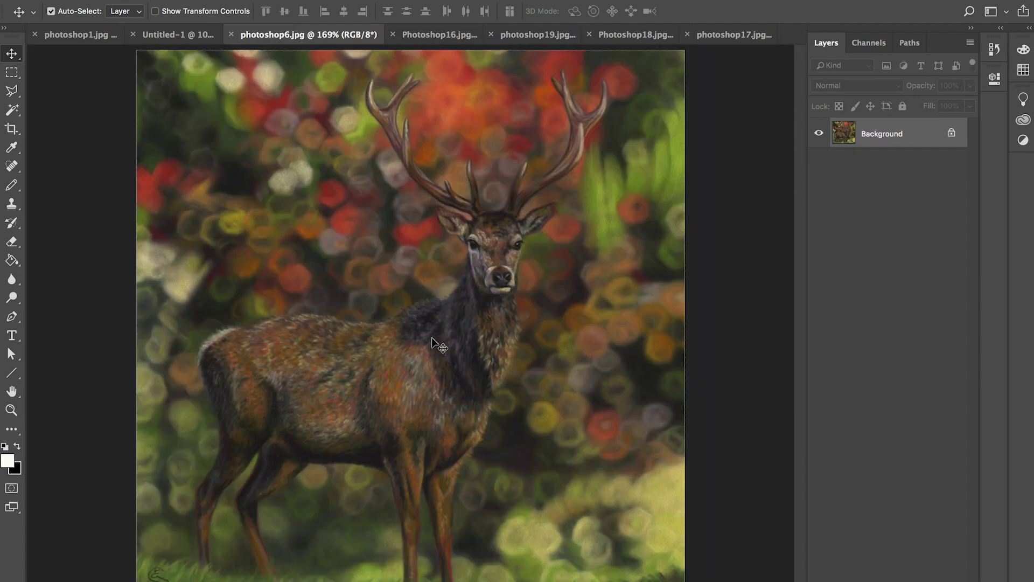
scroll(433, 343, down, 2)
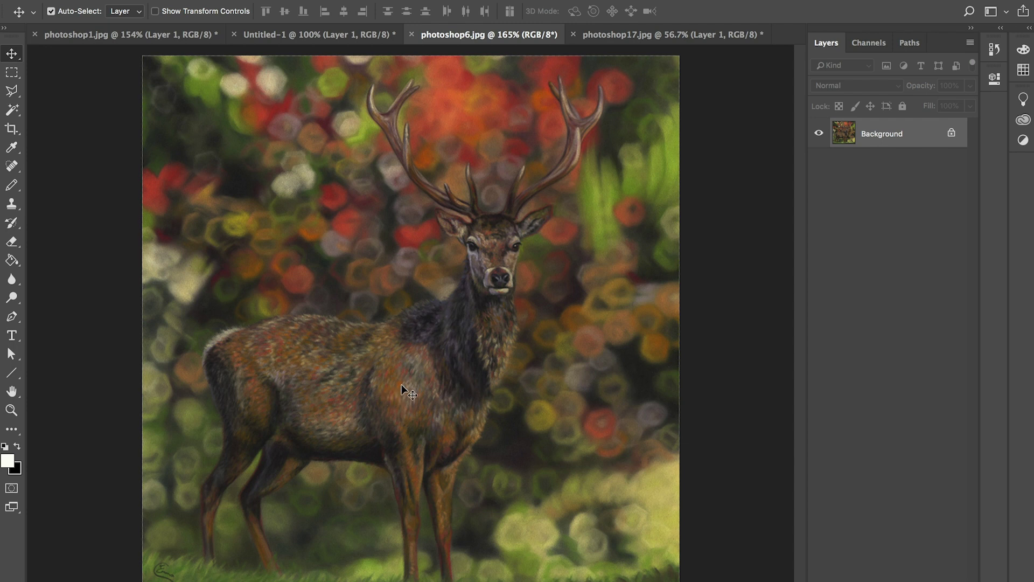
scroll(401, 385, up, 3)
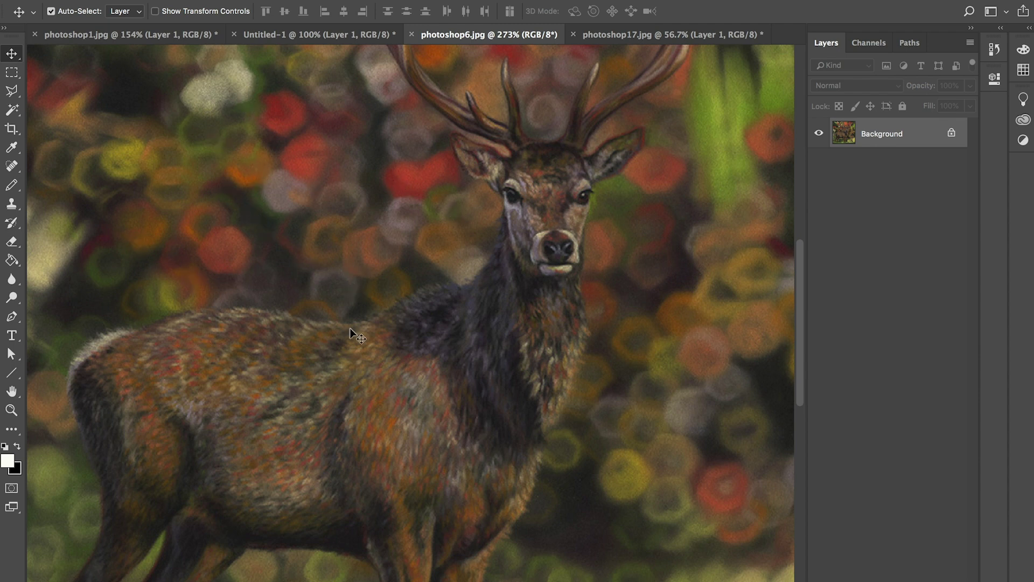
scroll(351, 347, down, 5)
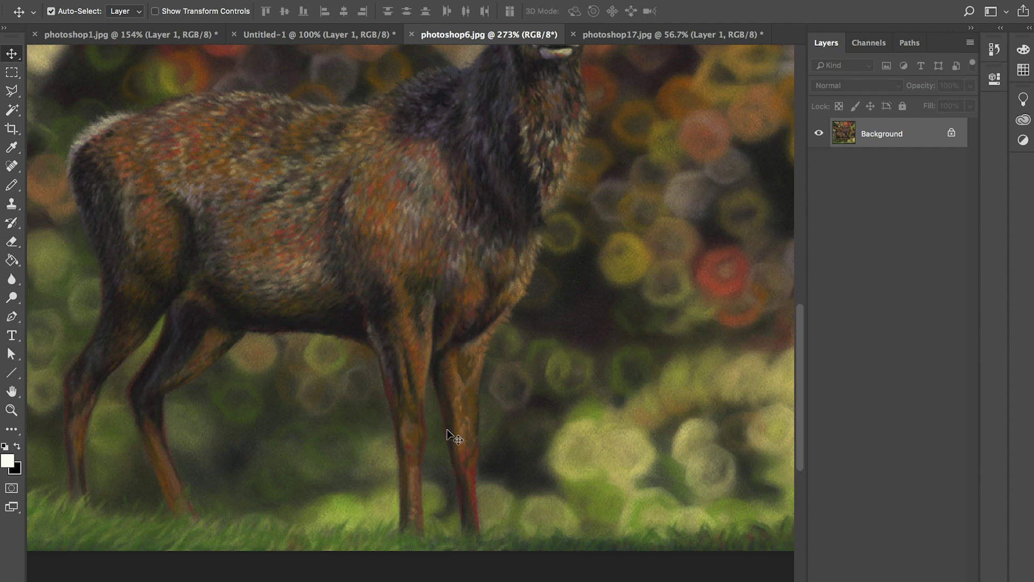
scroll(531, 293, up, 7)
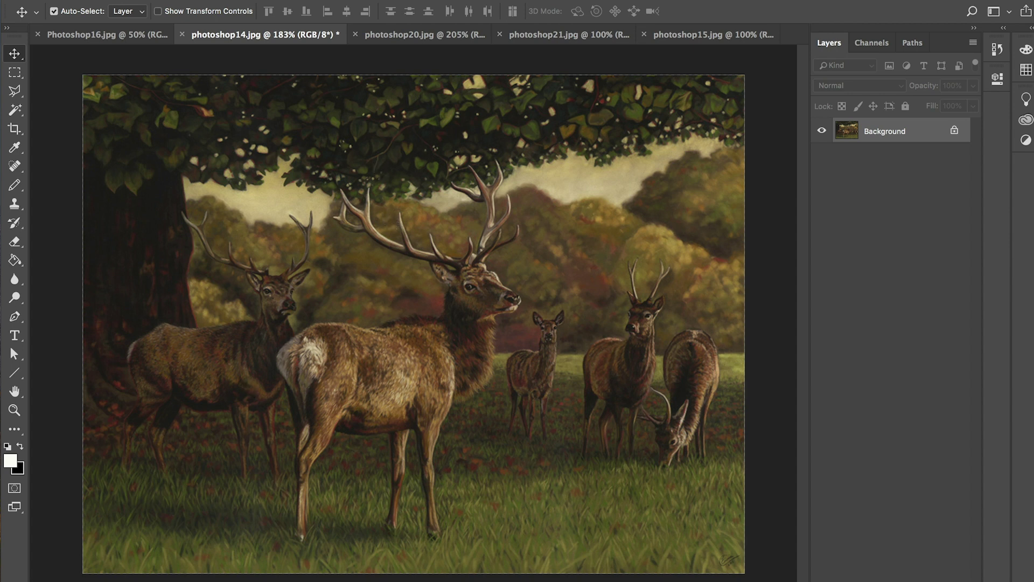
Compare the photoshop20.jpg autumn deer photo with Photoshop16.jpg, ending back on photoshop20.jpg.
click(400, 37)
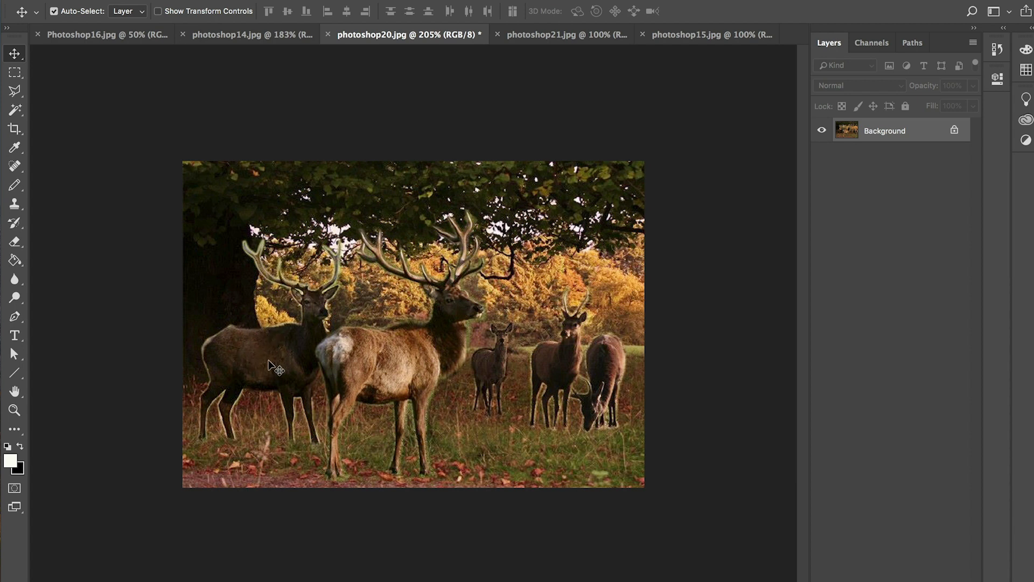
click(114, 36)
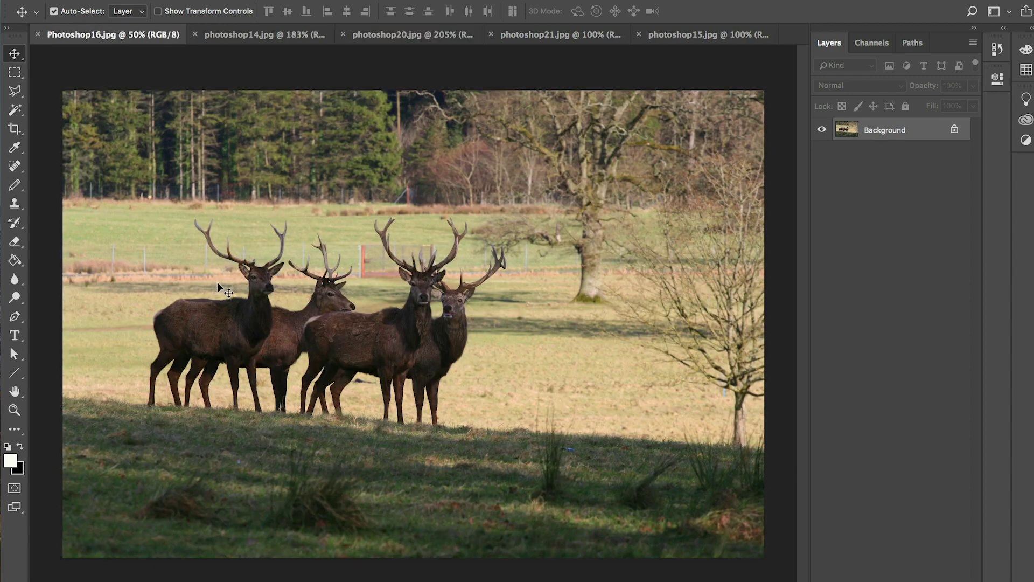
scroll(228, 300, up, 4)
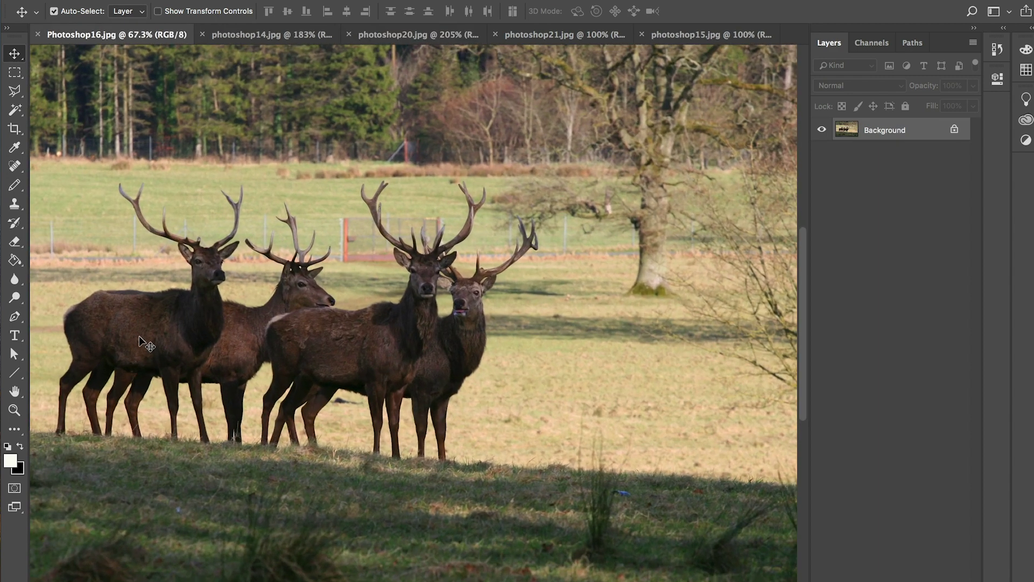
click(419, 37)
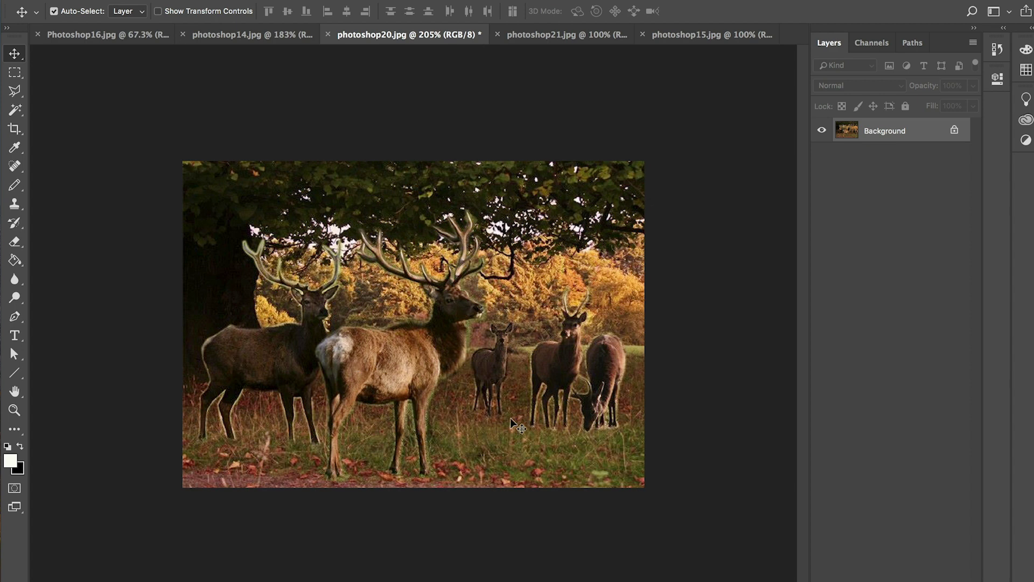
Show the photoshop21.jpg easel sketch photo zoomed in to about 183%.
click(564, 38)
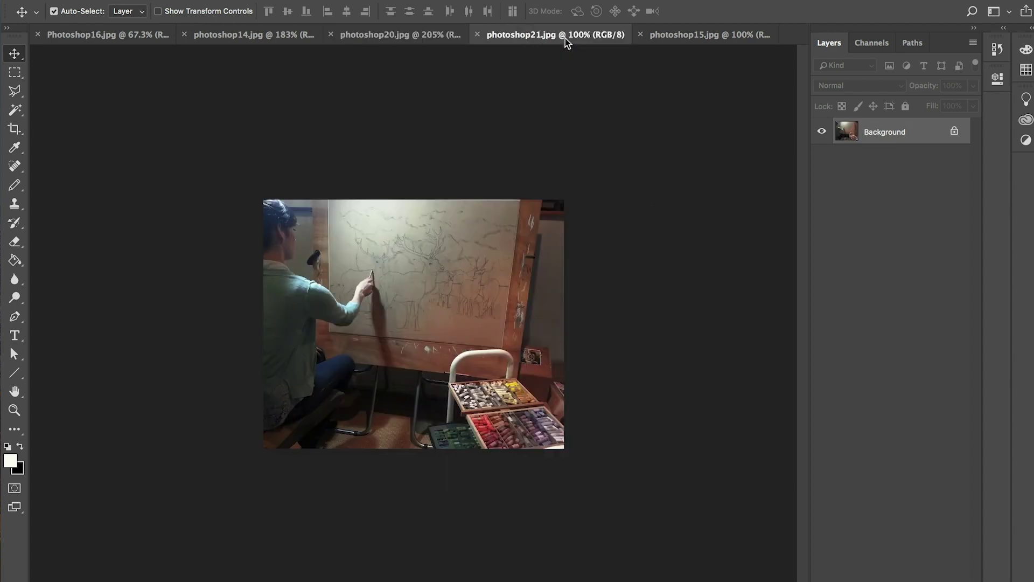
scroll(461, 348, up, 1)
scroll(461, 346, up, 1)
scroll(461, 346, up, 1)
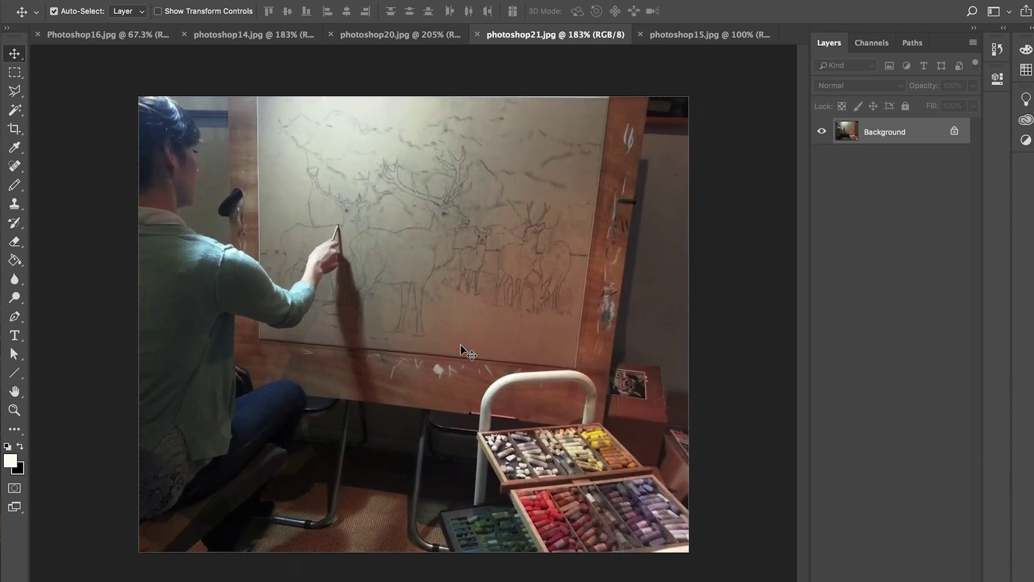